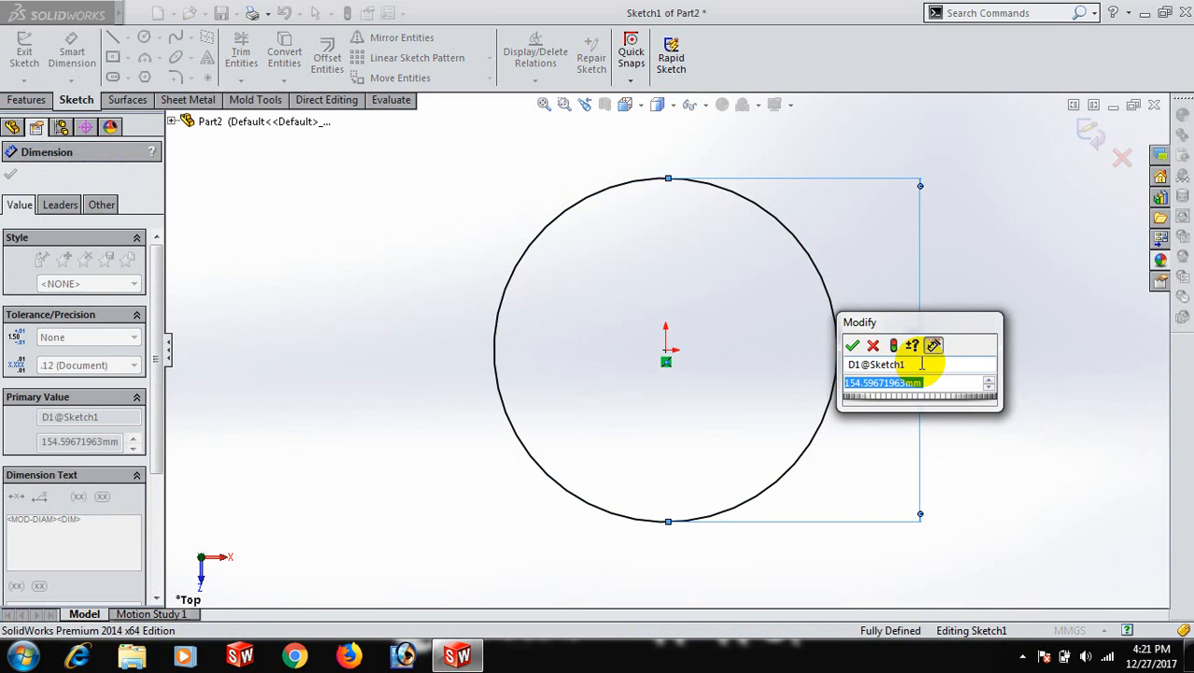
Set the circle's diameter to 300 mm.
type("30")
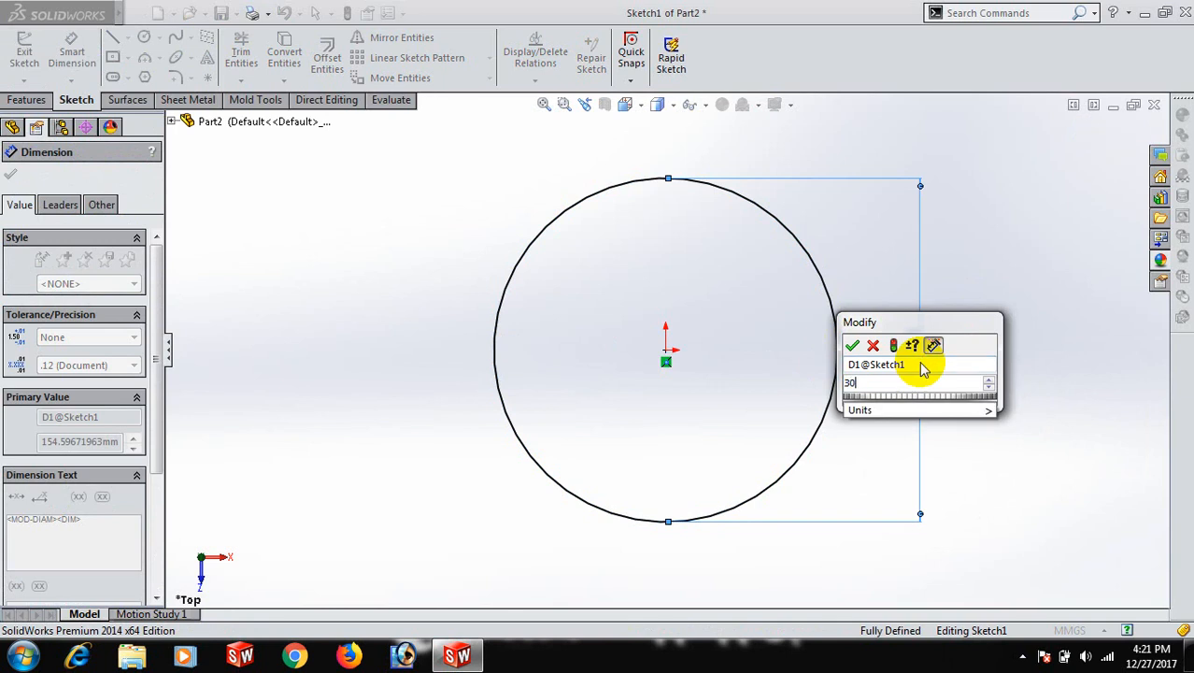
type("0")
key("Return")
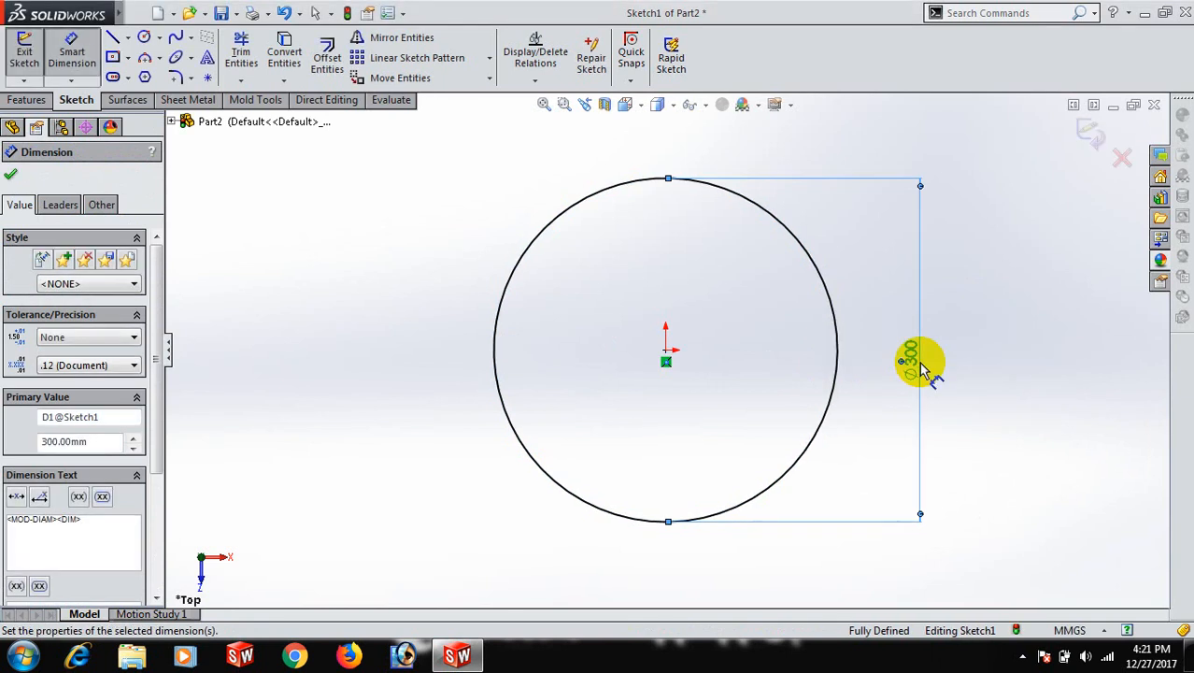
left_click(12, 178)
Convert the 300 mm circle to construction geometry.
scroll(879, 248, "up", 3)
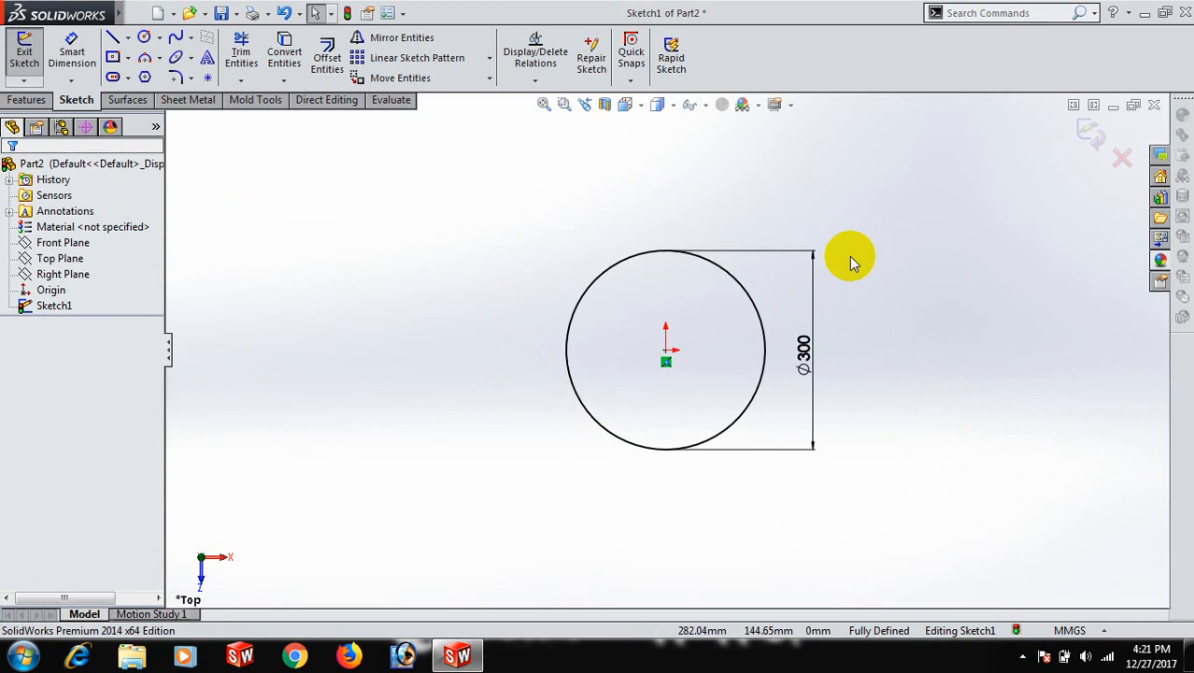
scroll(849, 256, "down", 2)
left_click(526, 268)
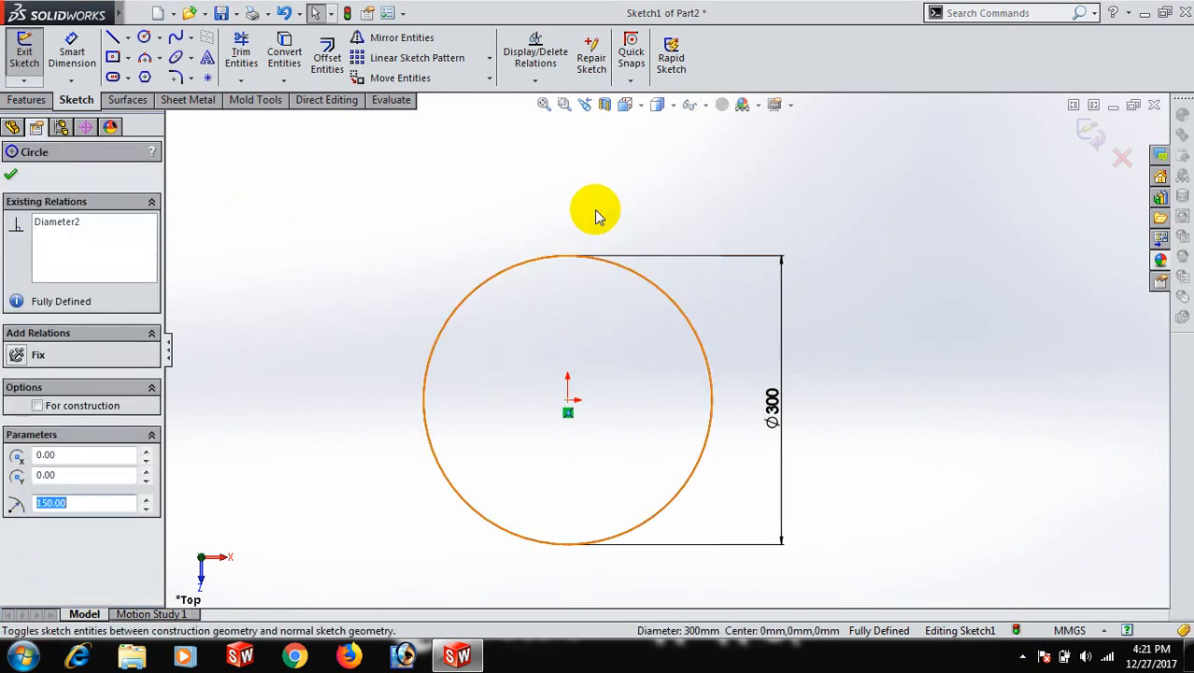
left_click(594, 209)
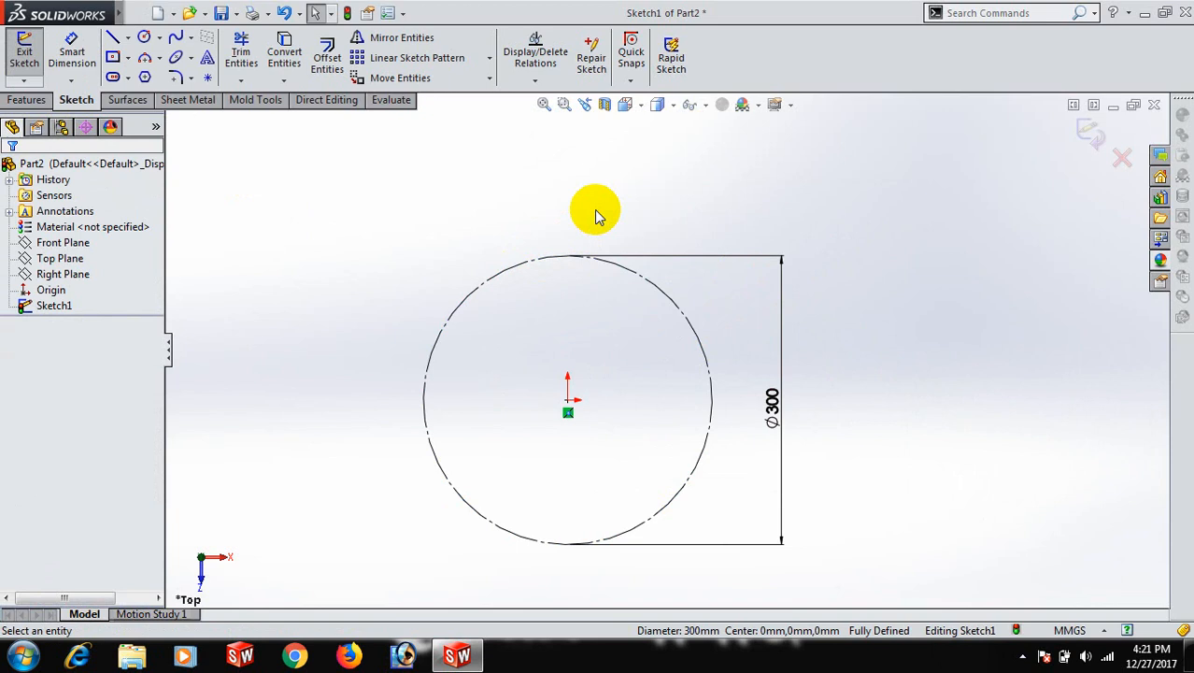
Sketch a three-point arc of about 58 mm radius bulging outward over the top of the construction circle, with both endpoints on it.
left_click(145, 58)
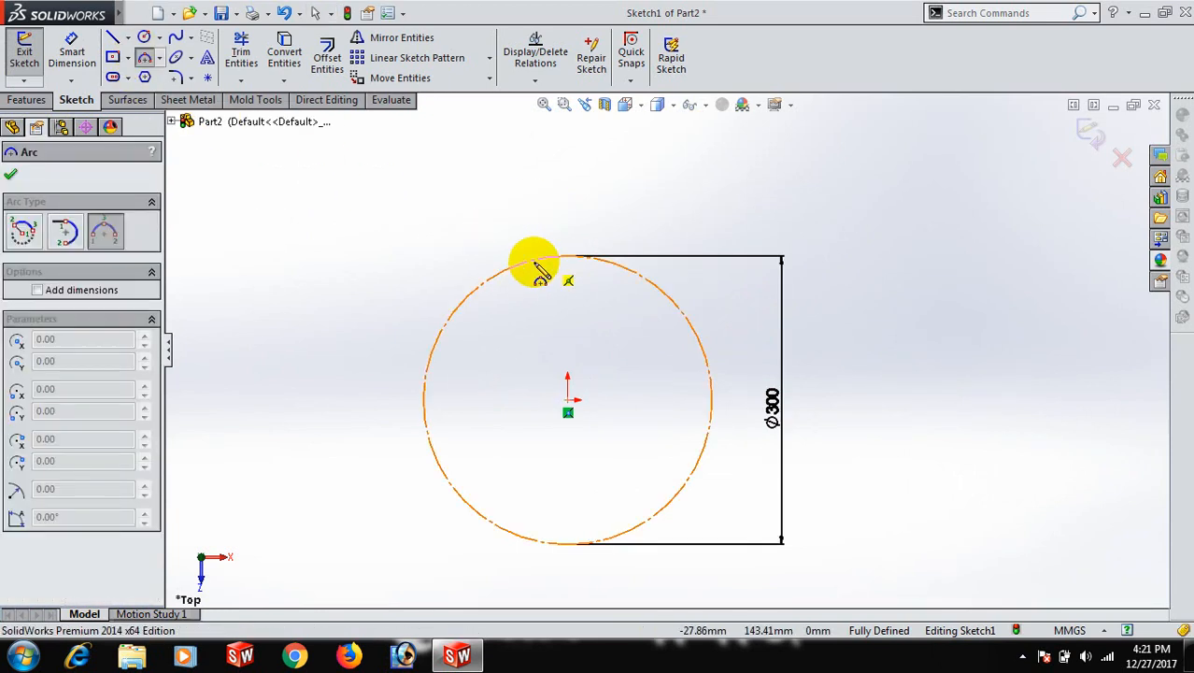
left_click_drag(567, 256, 624, 260)
left_click(623, 266)
left_click(583, 238)
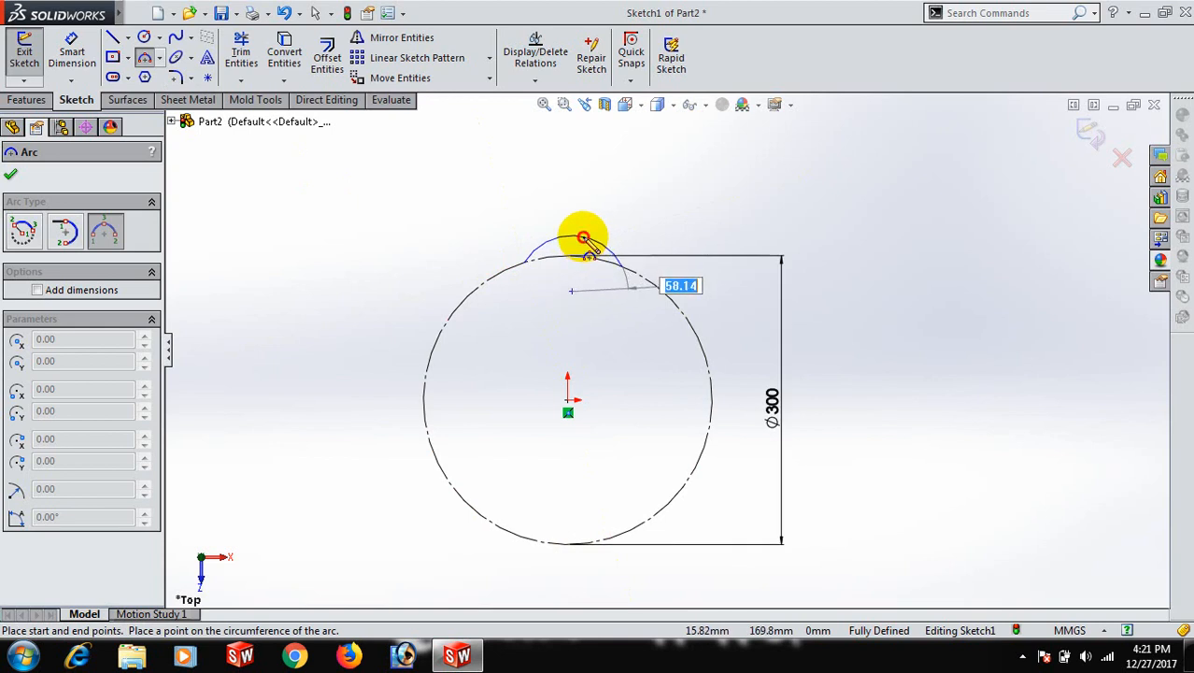
right_click(583, 236)
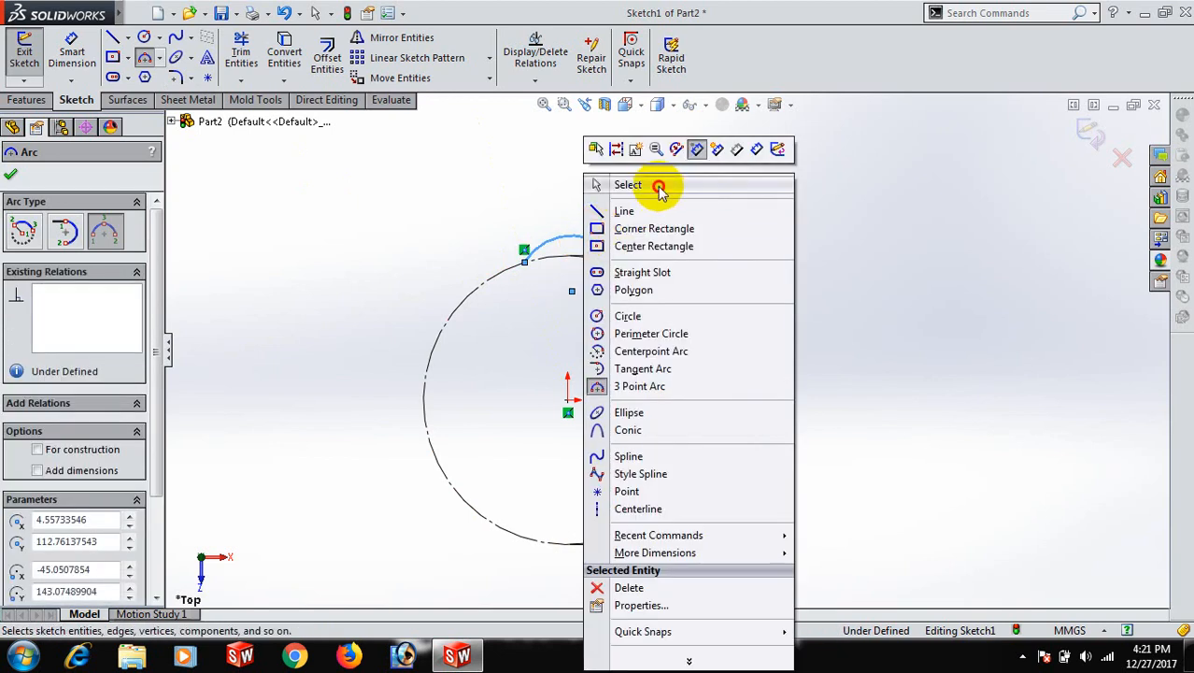
left_click(659, 187)
Dimension the arc's radius as 30 mm.
right_click_drag(957, 343, 949, 204)
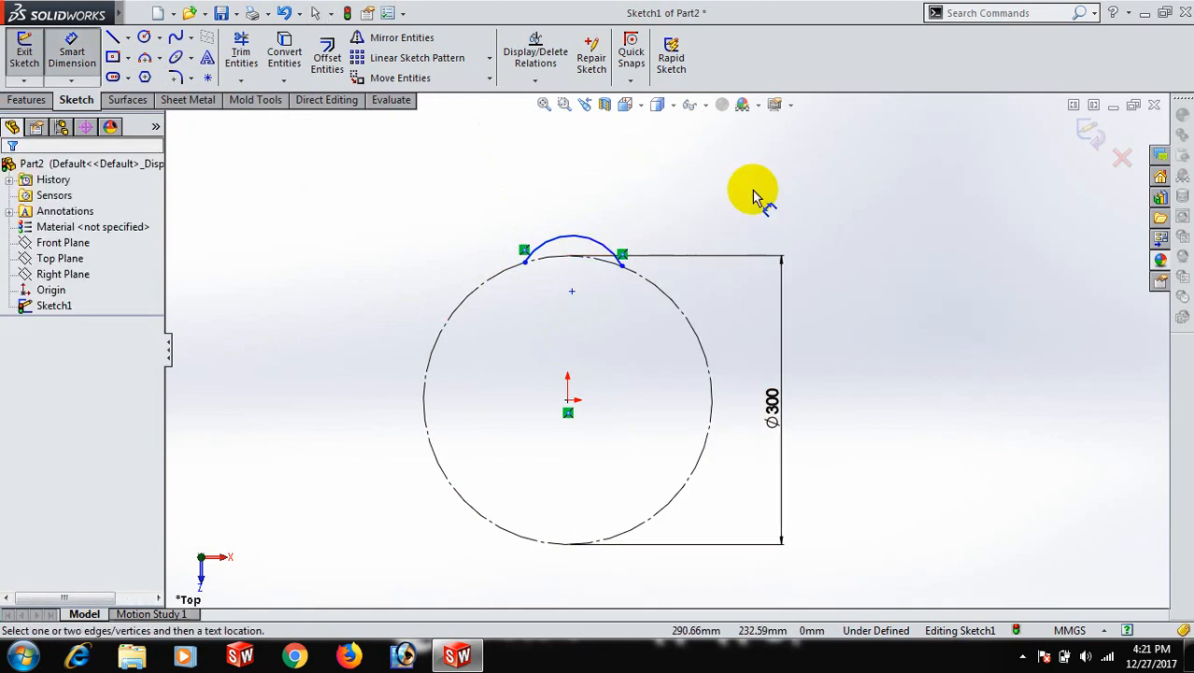
left_click(583, 238)
left_click(675, 187)
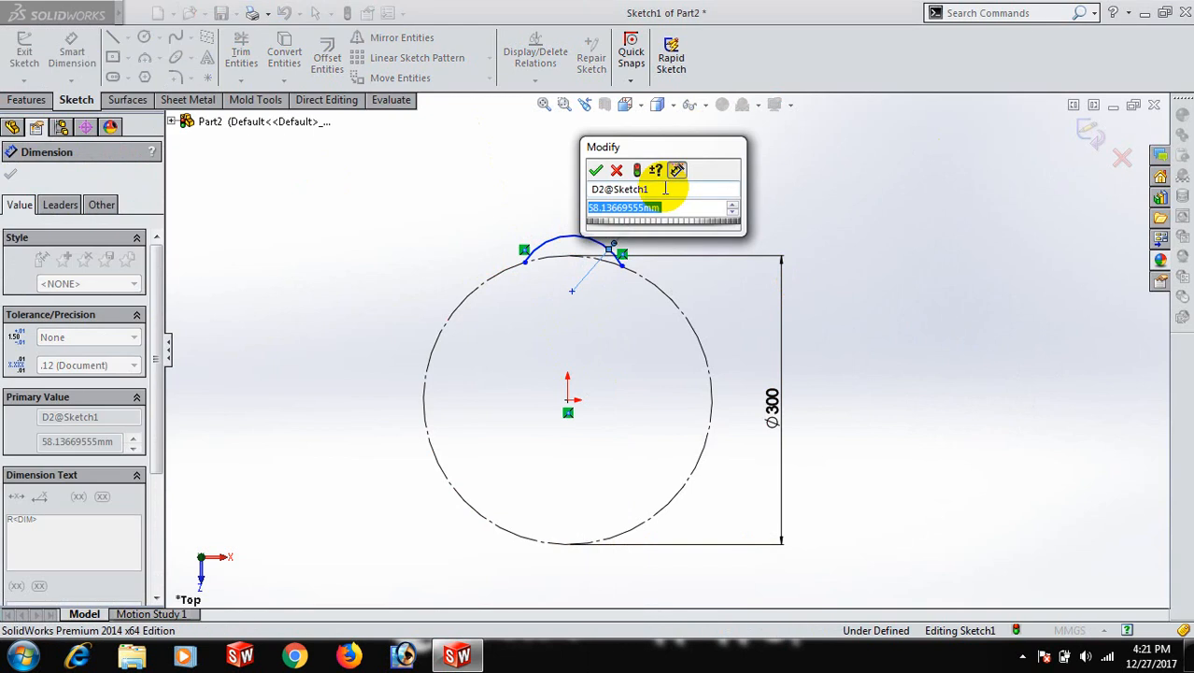
type("30")
key("Return")
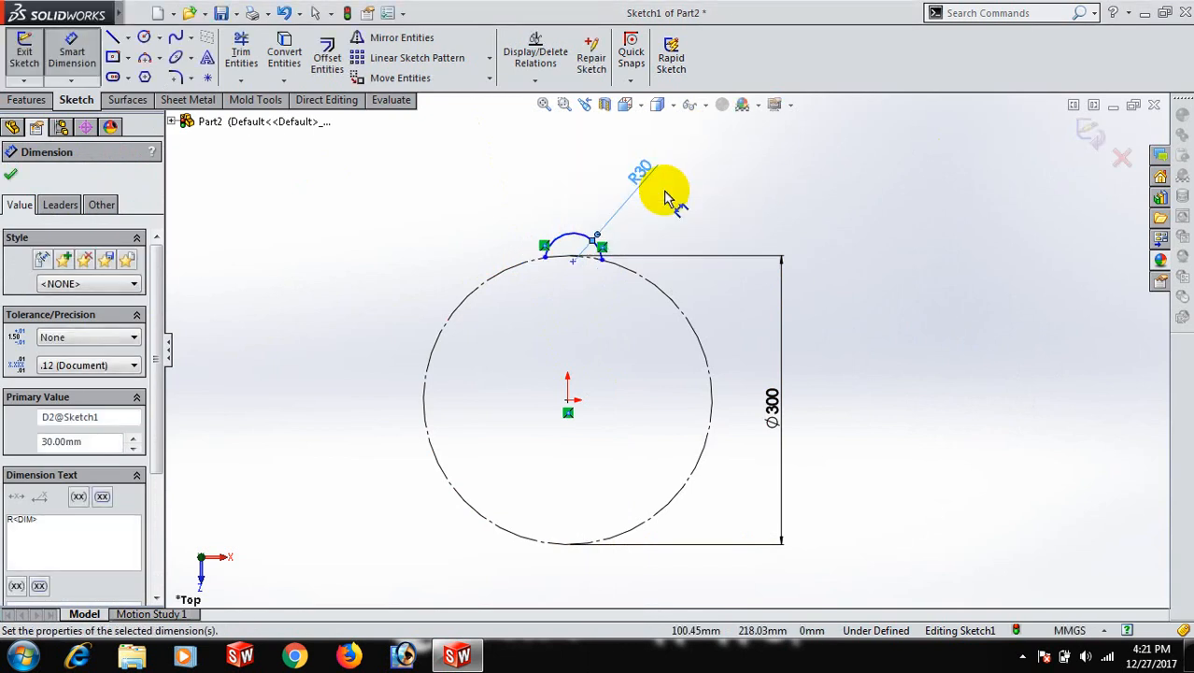
right_click(666, 192)
left_click(720, 201)
Dimension the horizontal distance between the arc's two endpoints as 52.36 mm.
right_click_drag(862, 257, 888, 137)
left_click(546, 260)
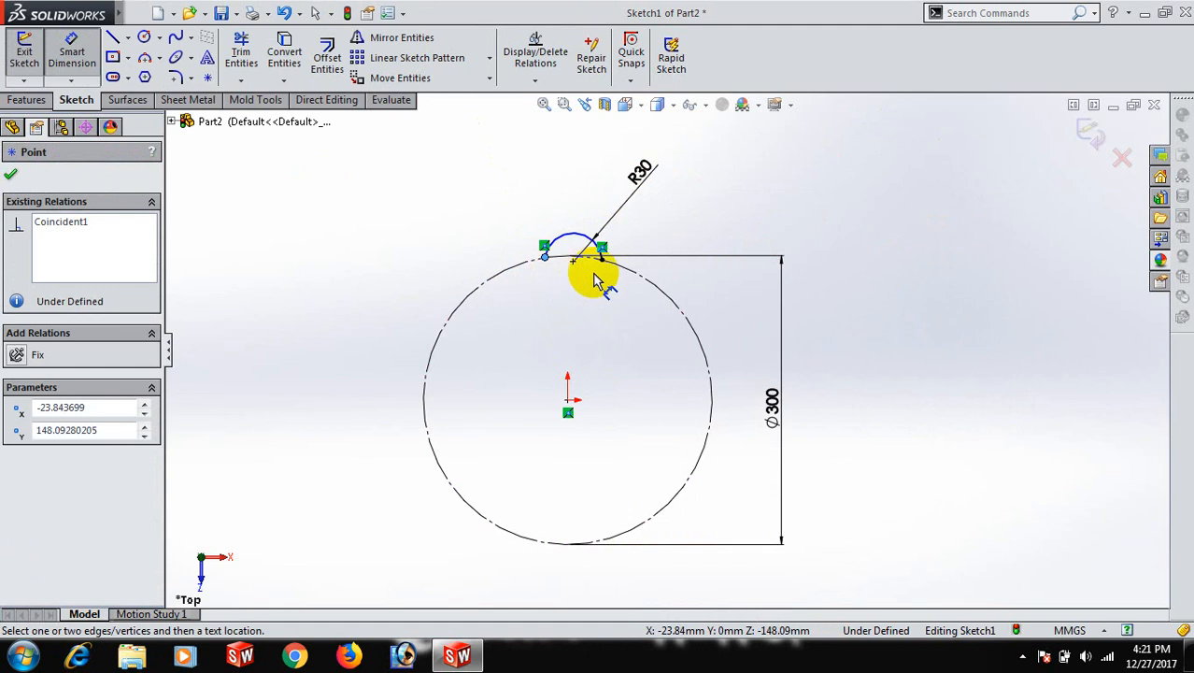
left_click(605, 266)
left_click(555, 306)
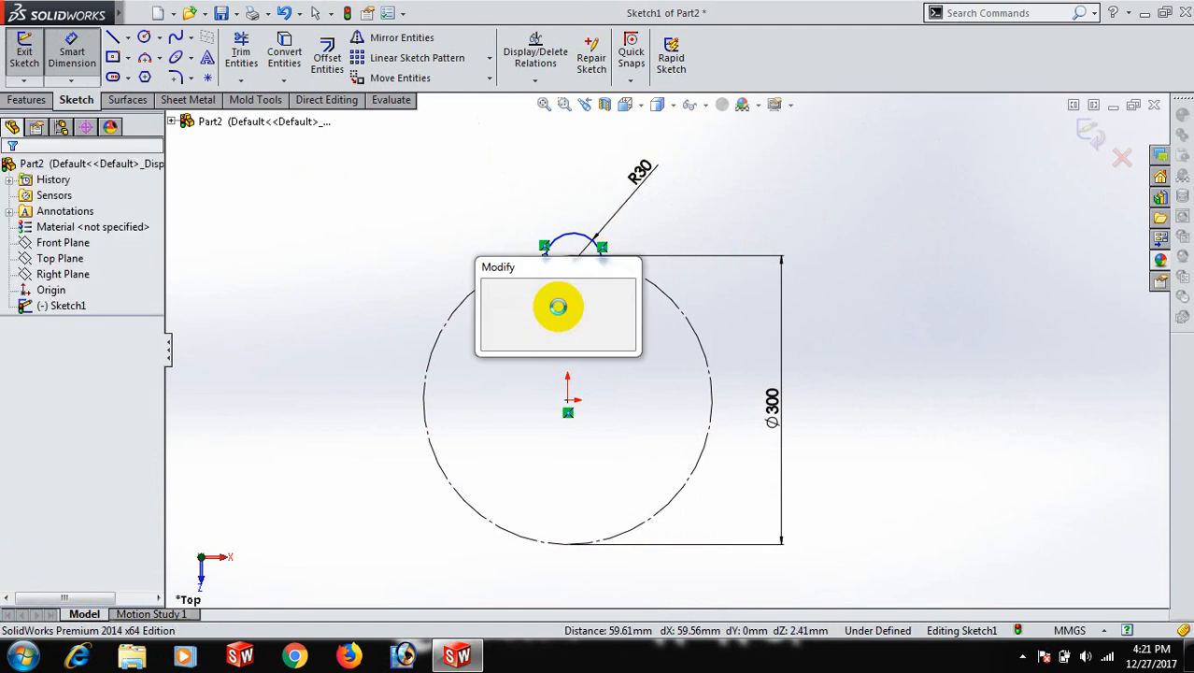
type("5")
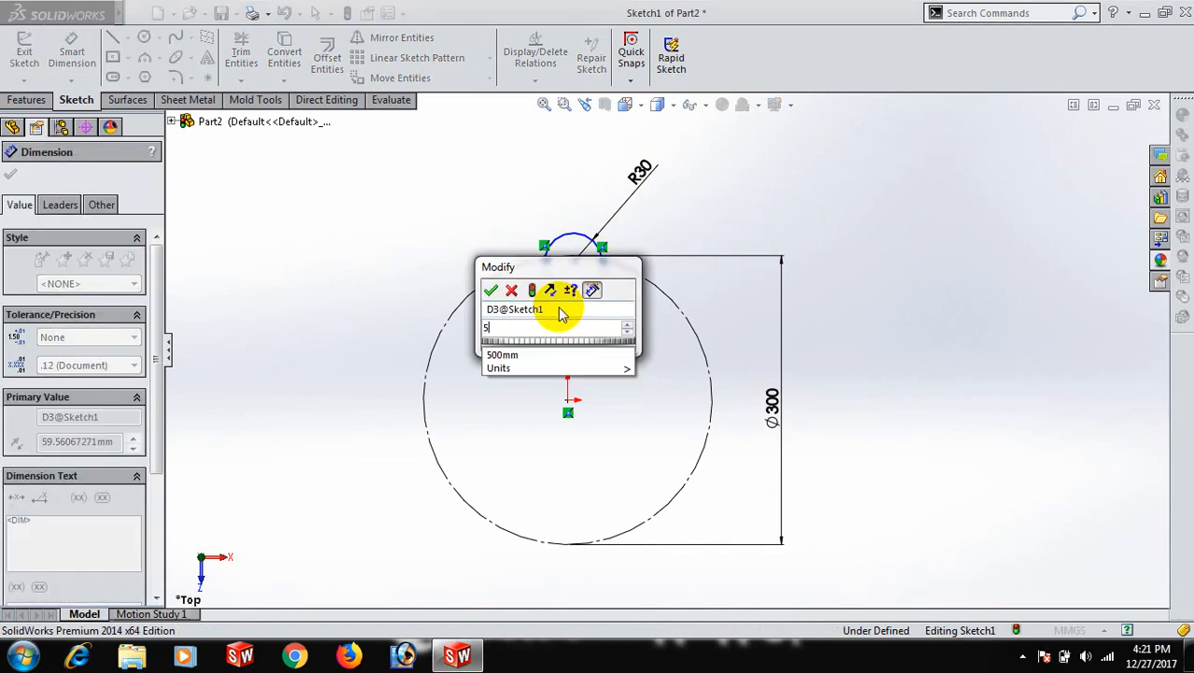
type("2.36")
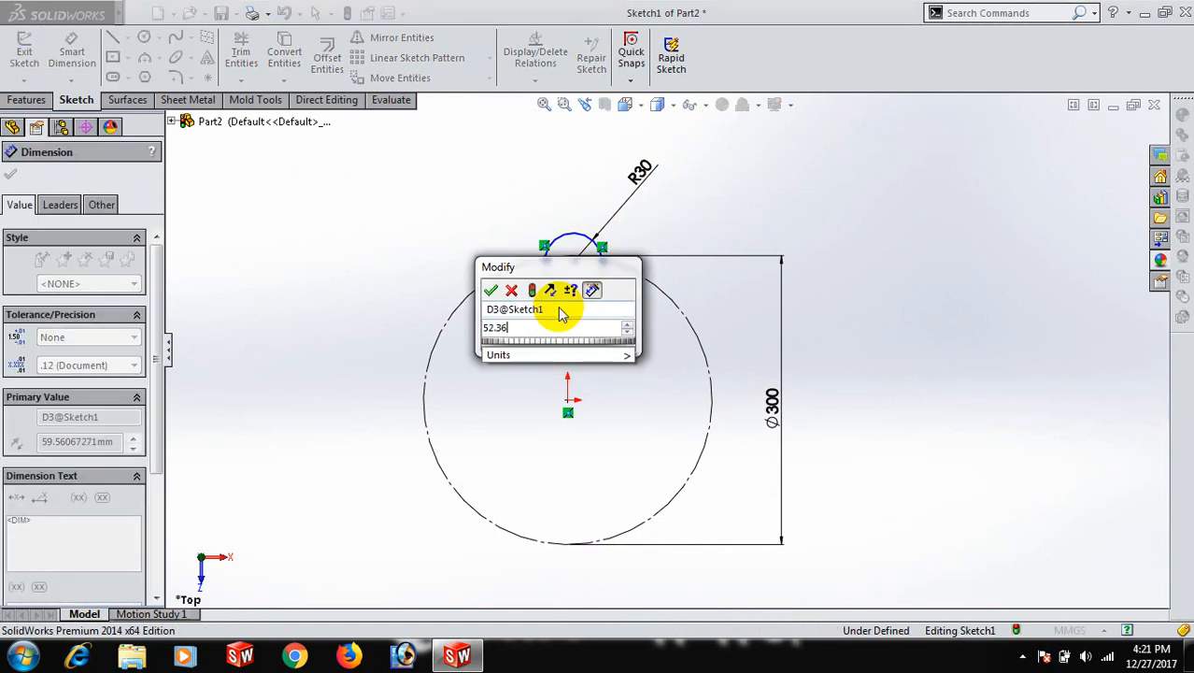
key("Return")
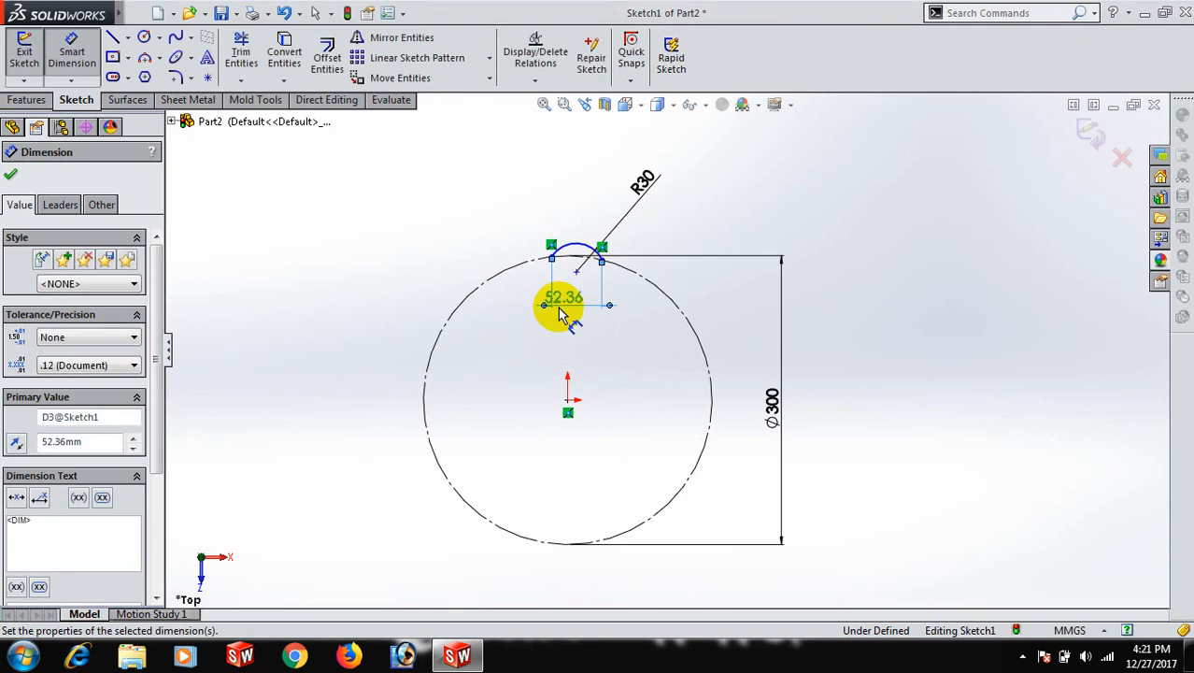
left_click(9, 176)
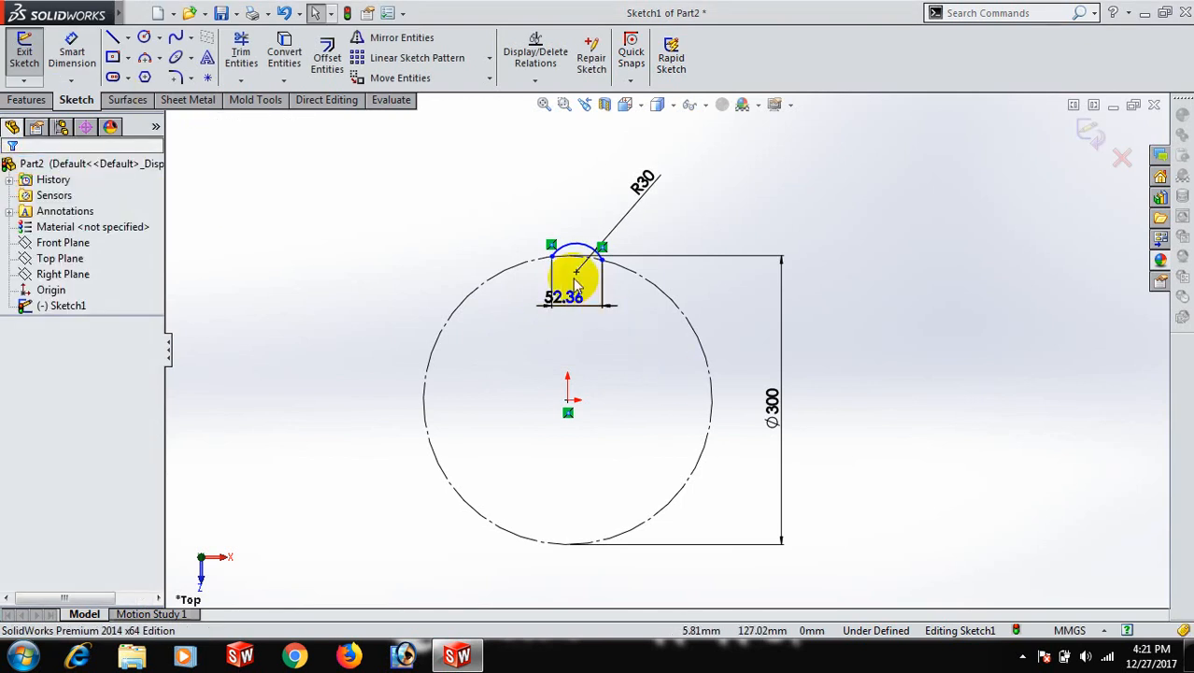
Add a Vertical relation between the arc's centre point and the construction circle's centre.
left_click(576, 275)
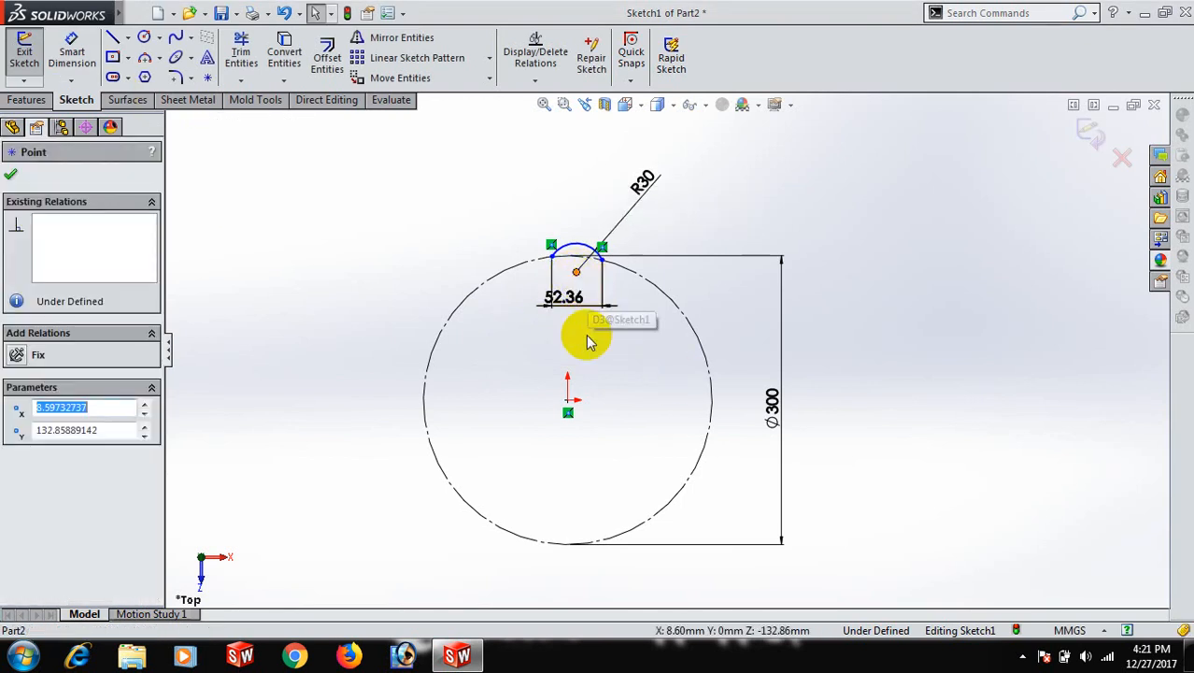
left_click(568, 403, "ctrl")
left_click(47, 476)
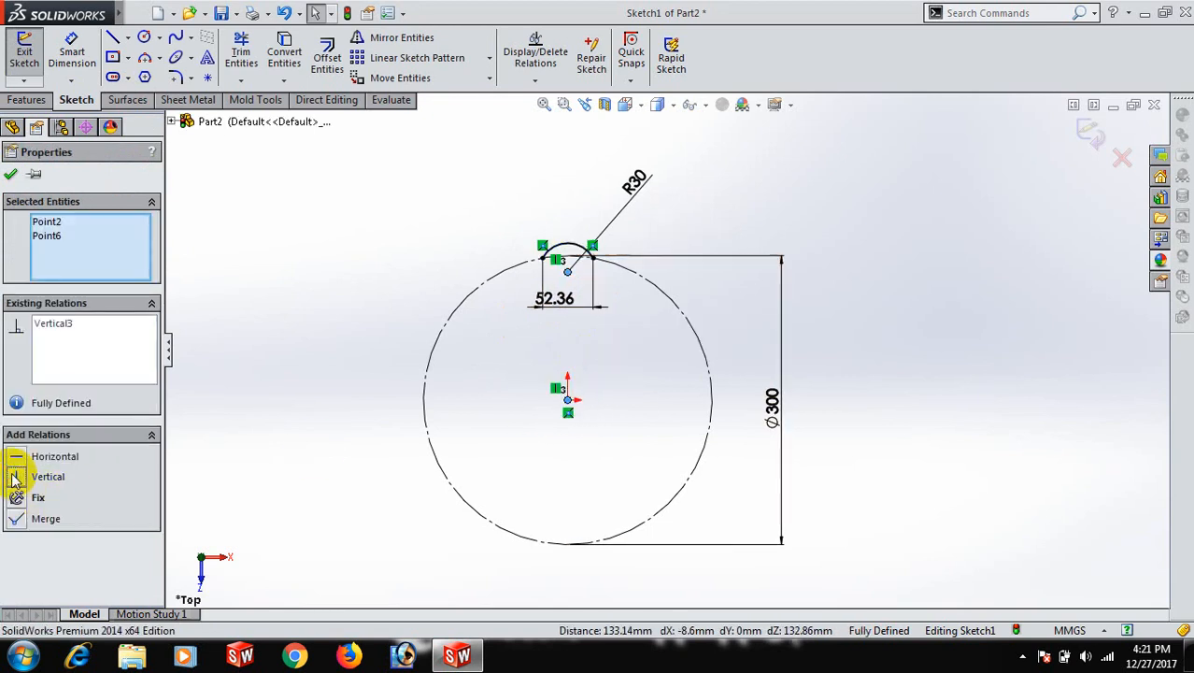
left_click(867, 297)
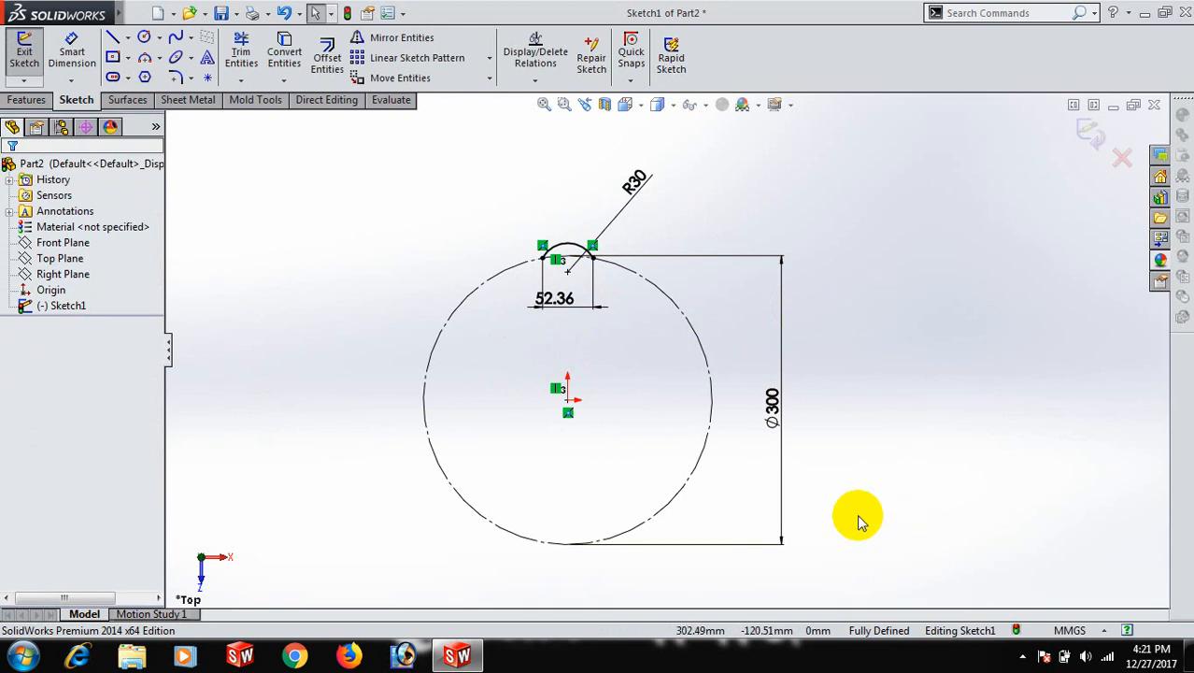
Create a circular sketch pattern of the arc around the origin with 18 equally spaced instances over 360 degrees.
left_click(488, 58)
left_click(467, 94)
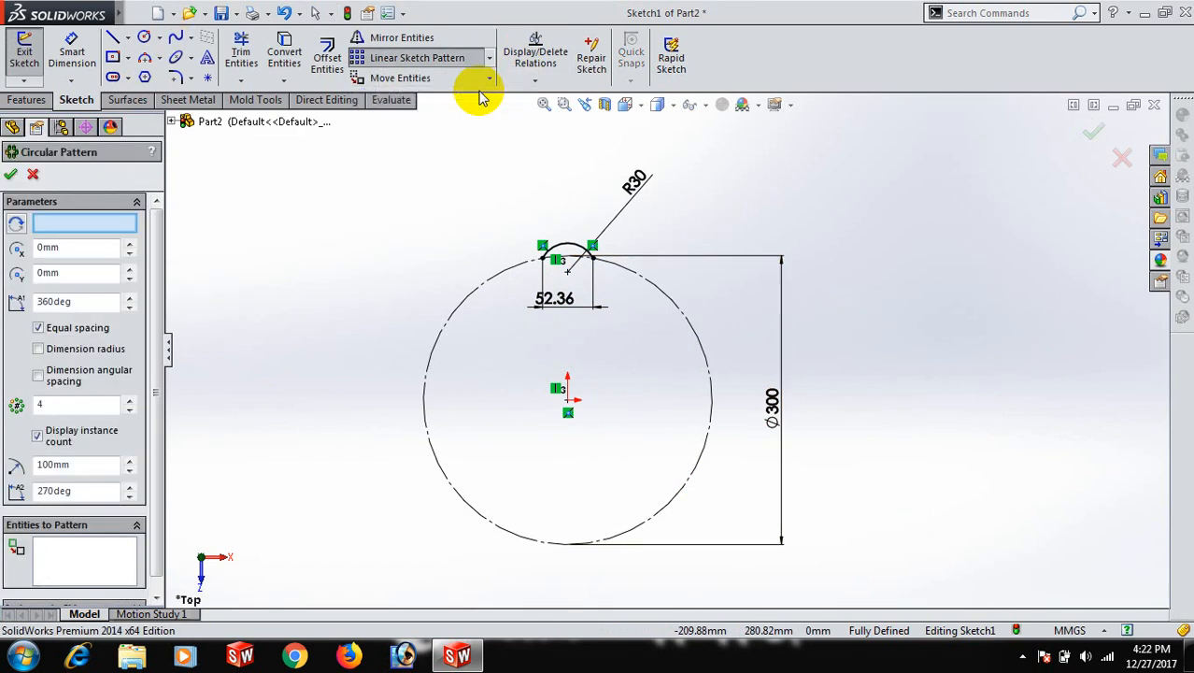
left_click(565, 248)
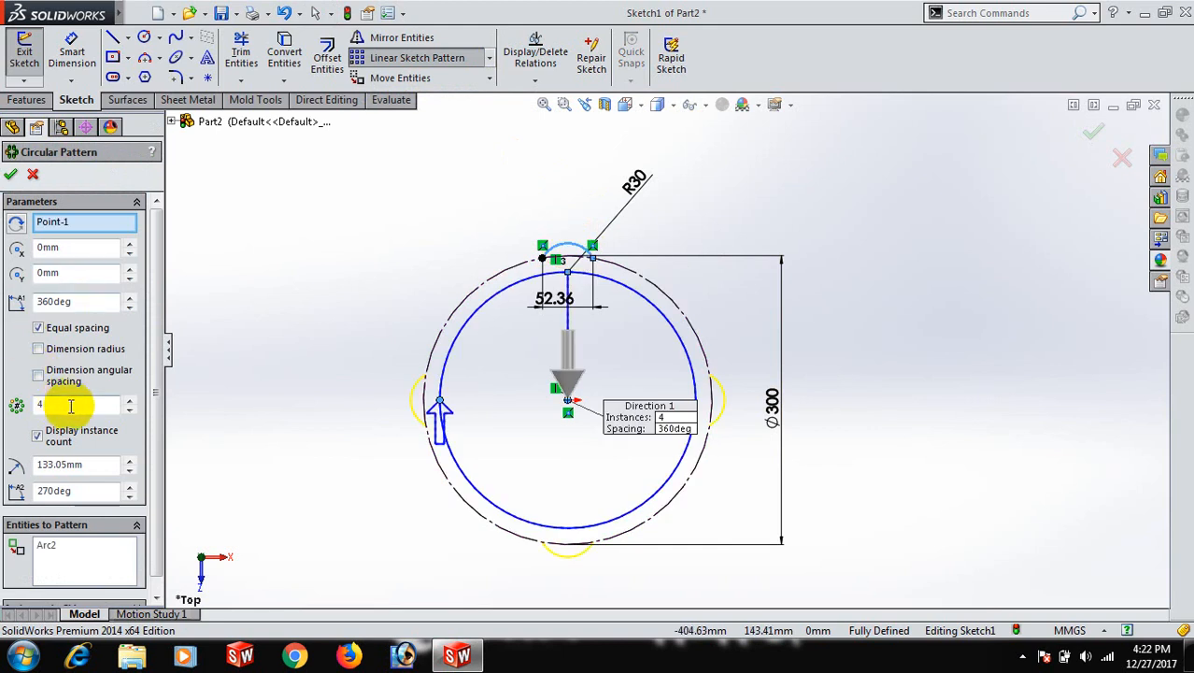
double_click(80, 404)
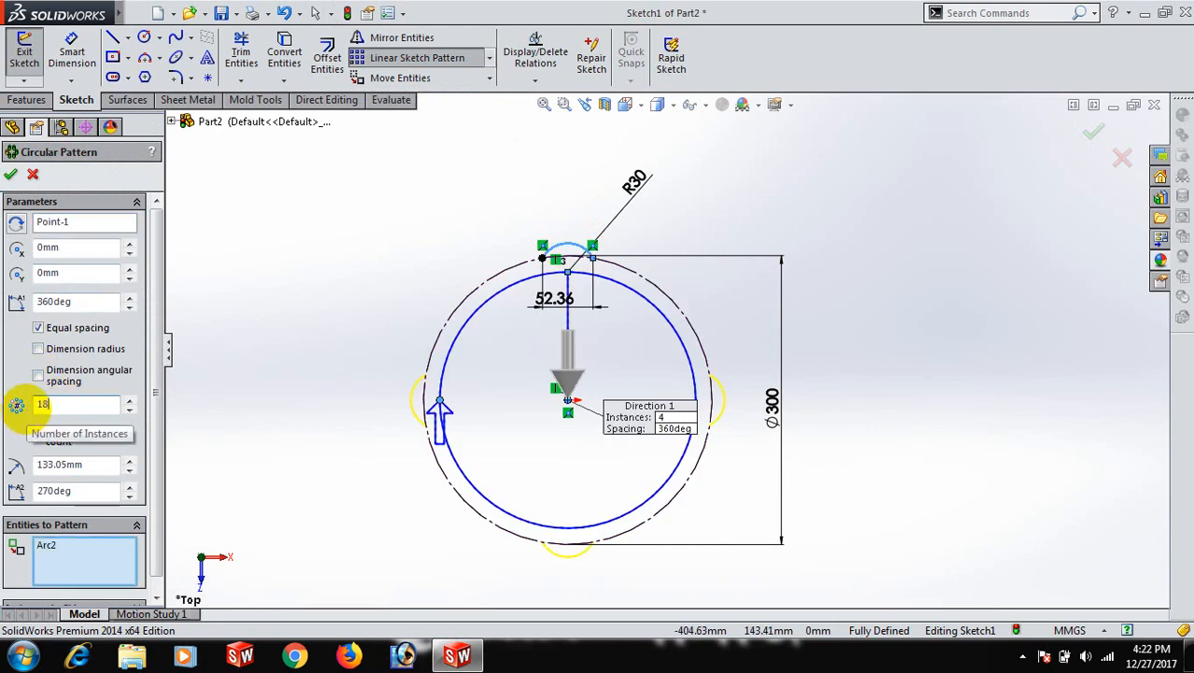
type("18")
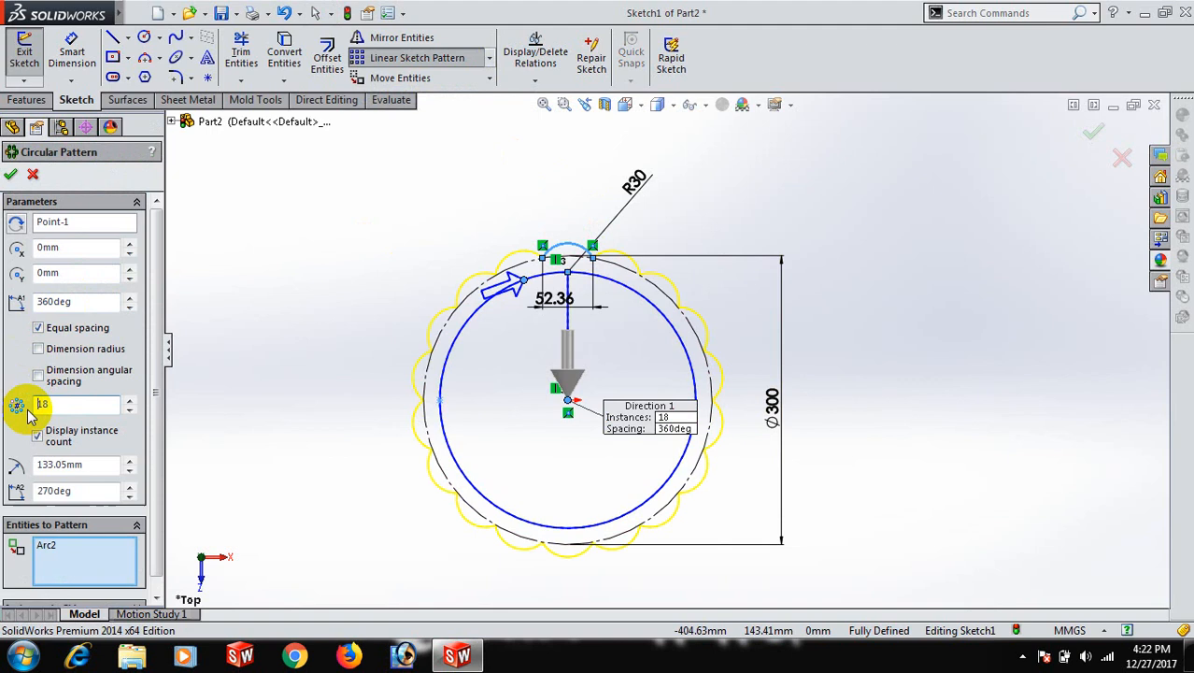
left_click(8, 175)
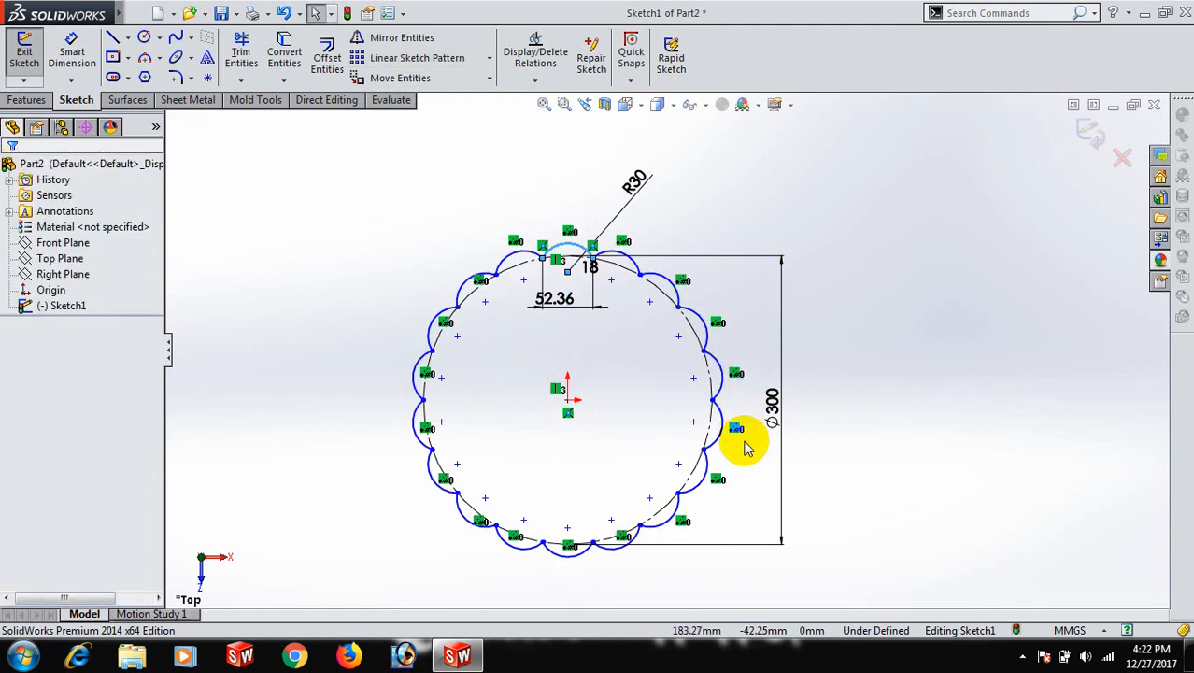
Pull the patterned arcs away from the construction circle by moving the centre point of a lower-left arc outward.
left_click(485, 502)
mouse_move(485, 502)
left_mouse_down()
mouse_move(405, 512)
mouse_move(389, 529)
left_mouse_up()
left_click(921, 456)
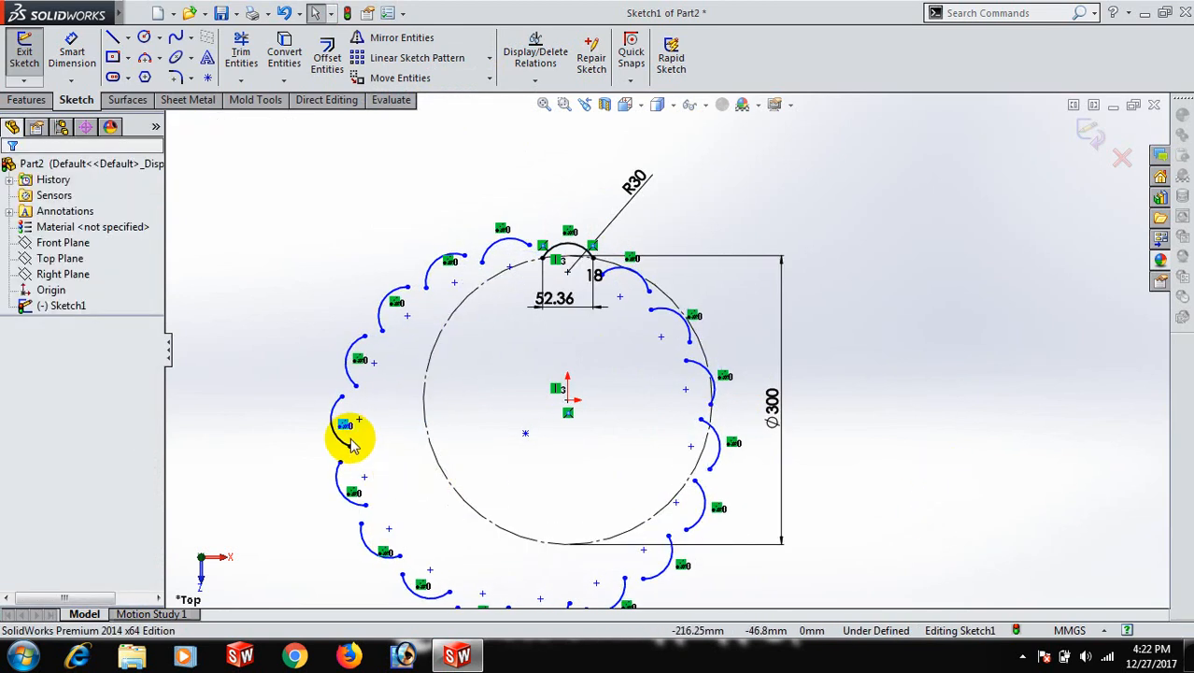
Merge the facing endpoints of two neighbouring arcs on the pattern's left side and exit the sketch.
left_click(343, 400)
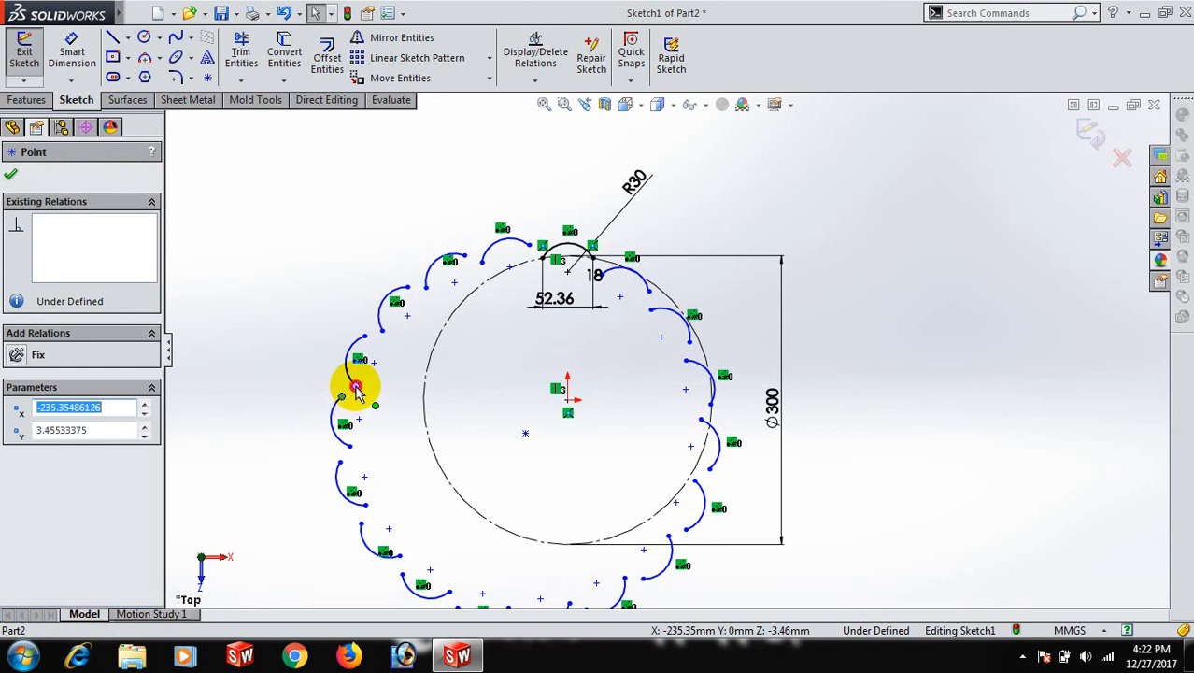
left_click(356, 387, "ctrl")
left_click(11, 519)
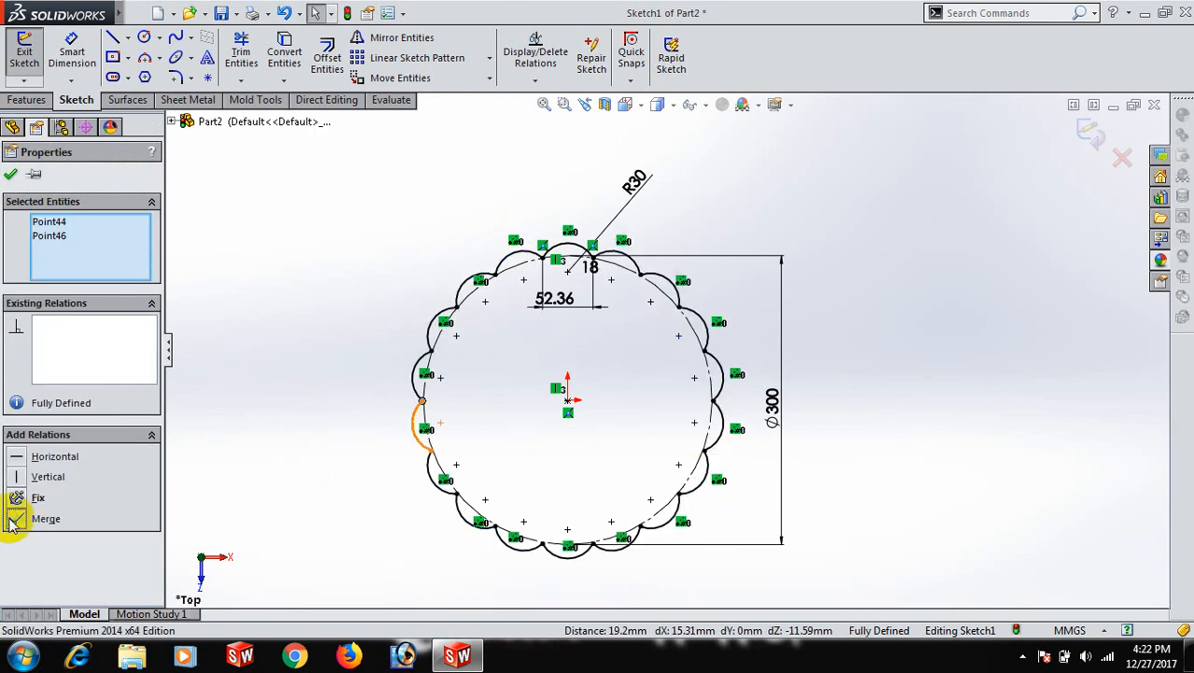
left_click(915, 421)
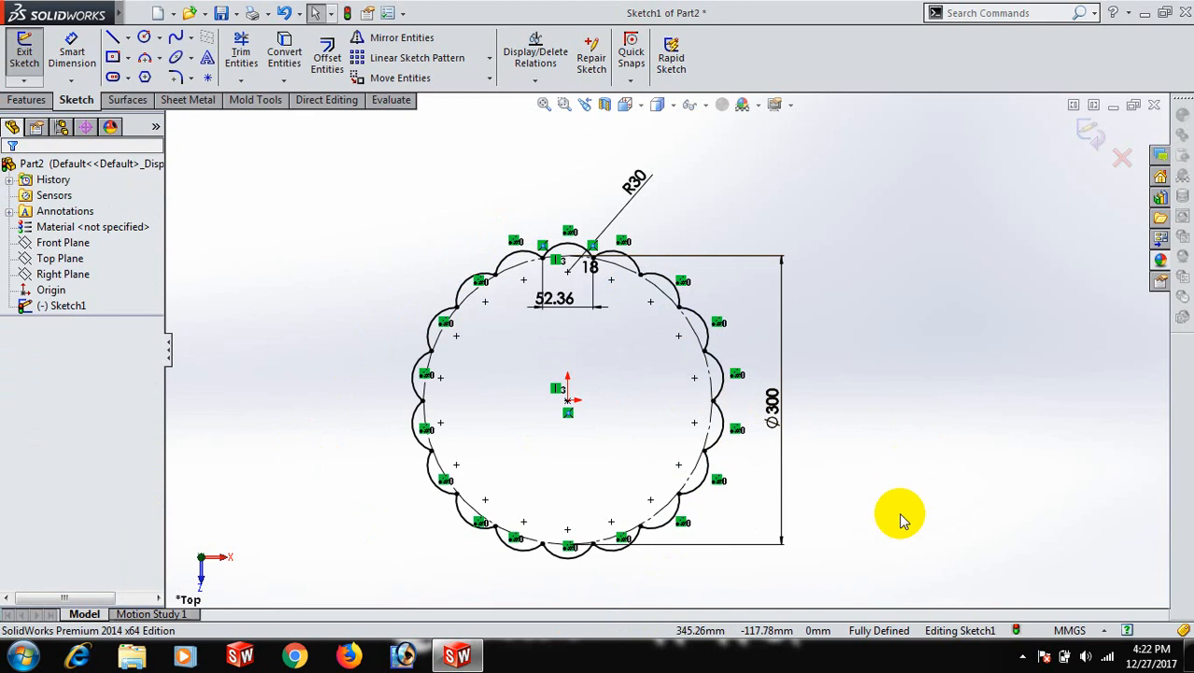
left_click(1091, 133)
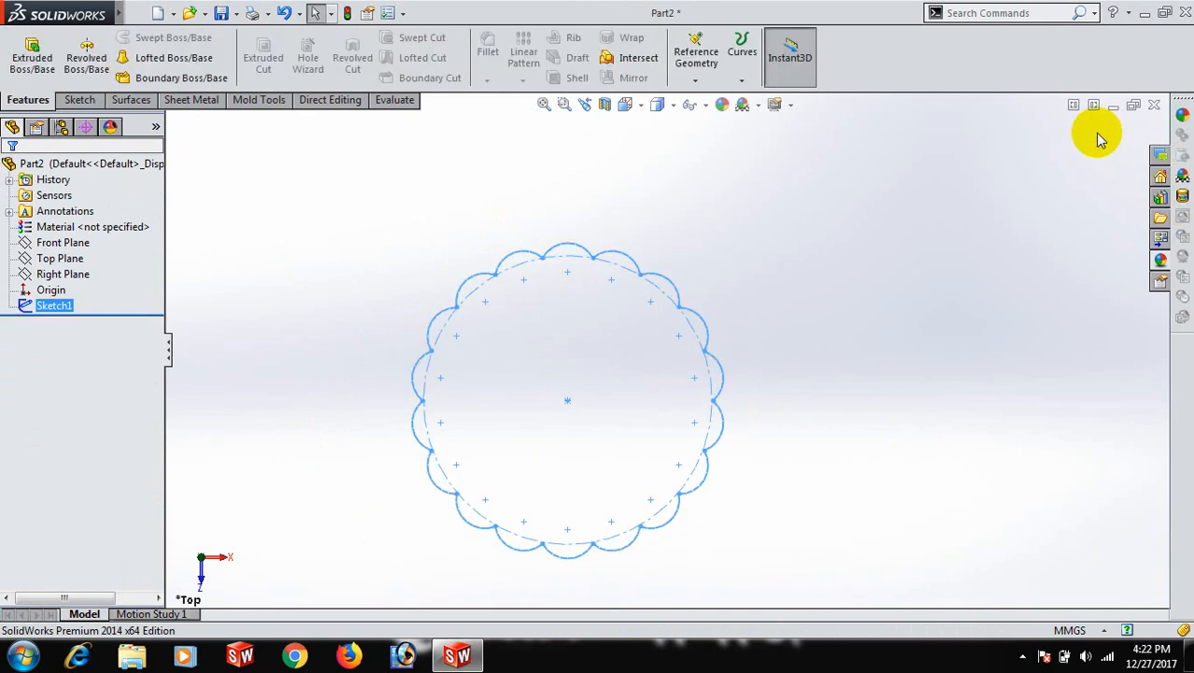
Create a reference plane offset 100 mm from the Top Plane, flipped to lie below it.
left_click(59, 259)
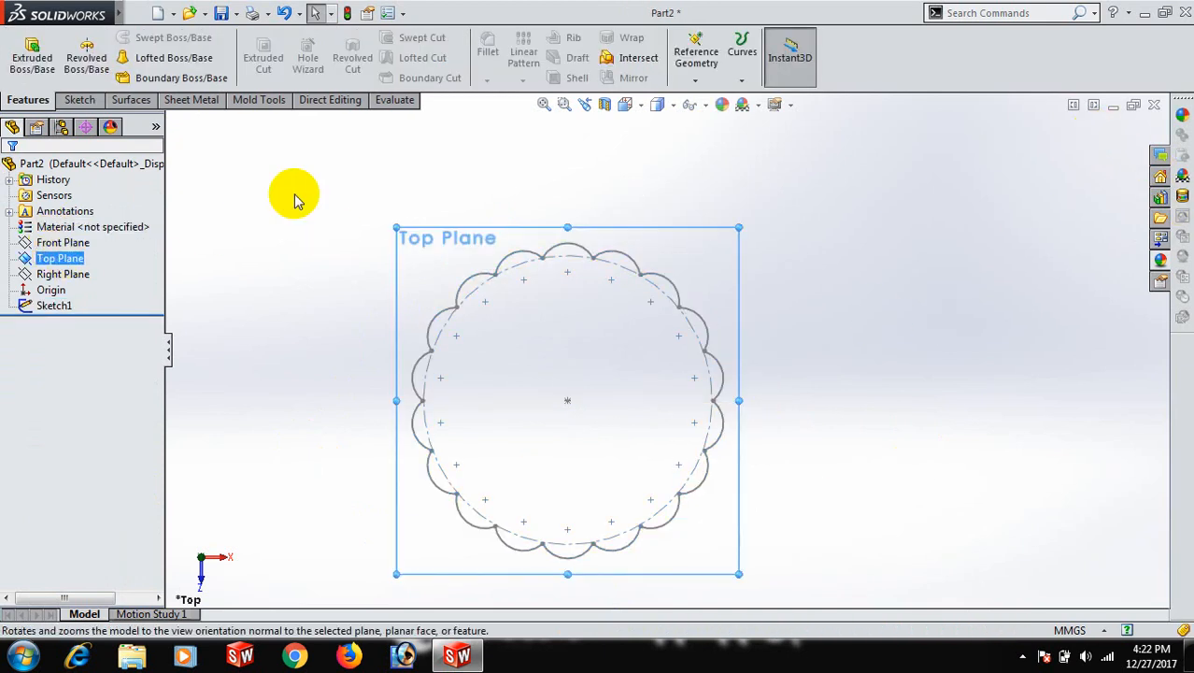
left_click(696, 81)
left_click(708, 99)
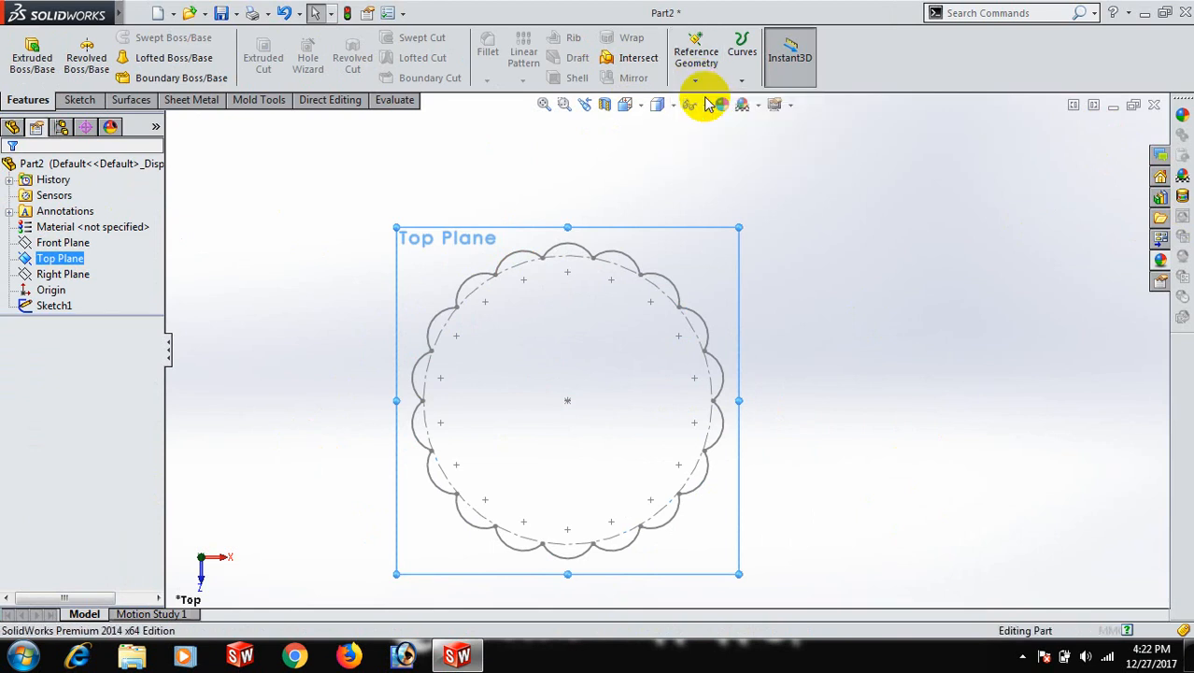
mouse_move(845, 400)
middle_mouse_down()
mouse_move(887, 344)
mouse_move(905, 196)
mouse_move(875, 176)
mouse_move(954, 205)
mouse_move(698, 307)
middle_mouse_up()
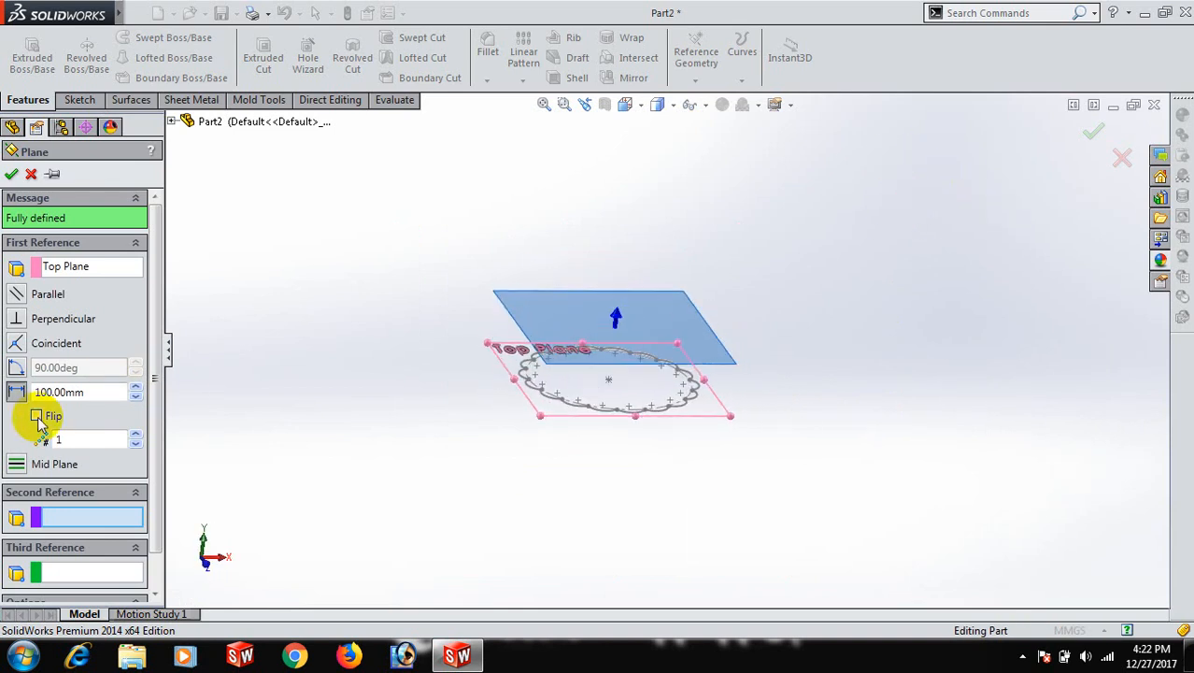
left_click(37, 416)
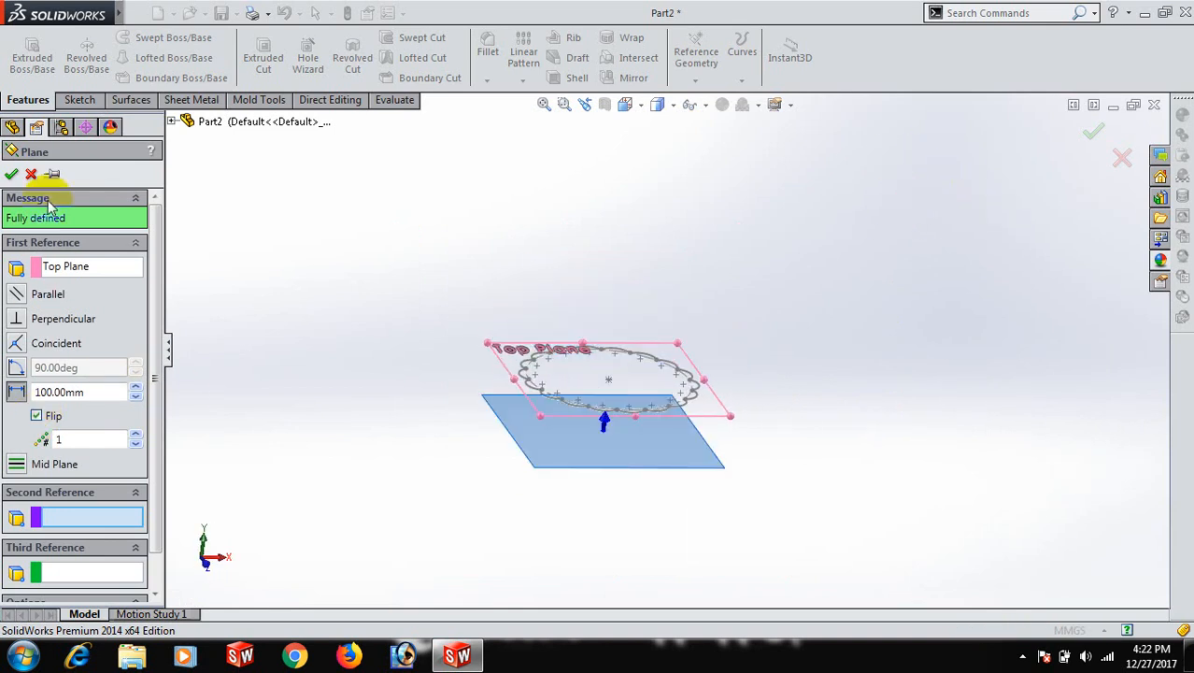
left_click(10, 175)
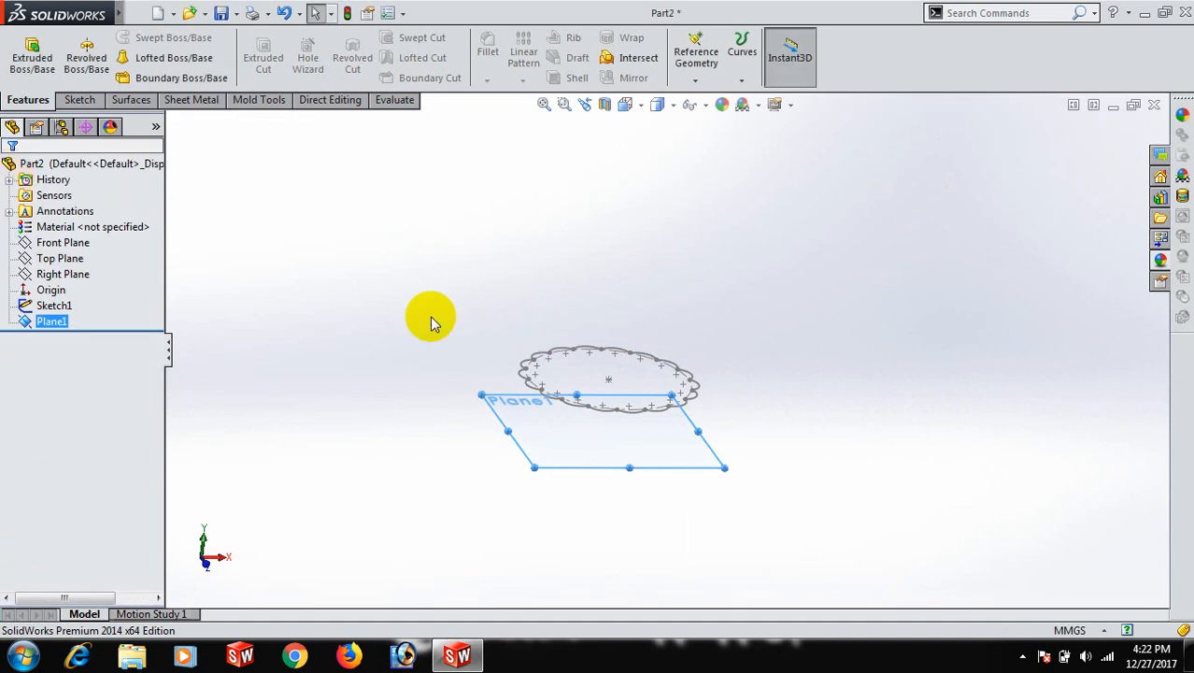
Sketch a circle about 153 mm in diameter, centred on the origin, on the reference plane below the scalloped profile.
left_click(684, 462)
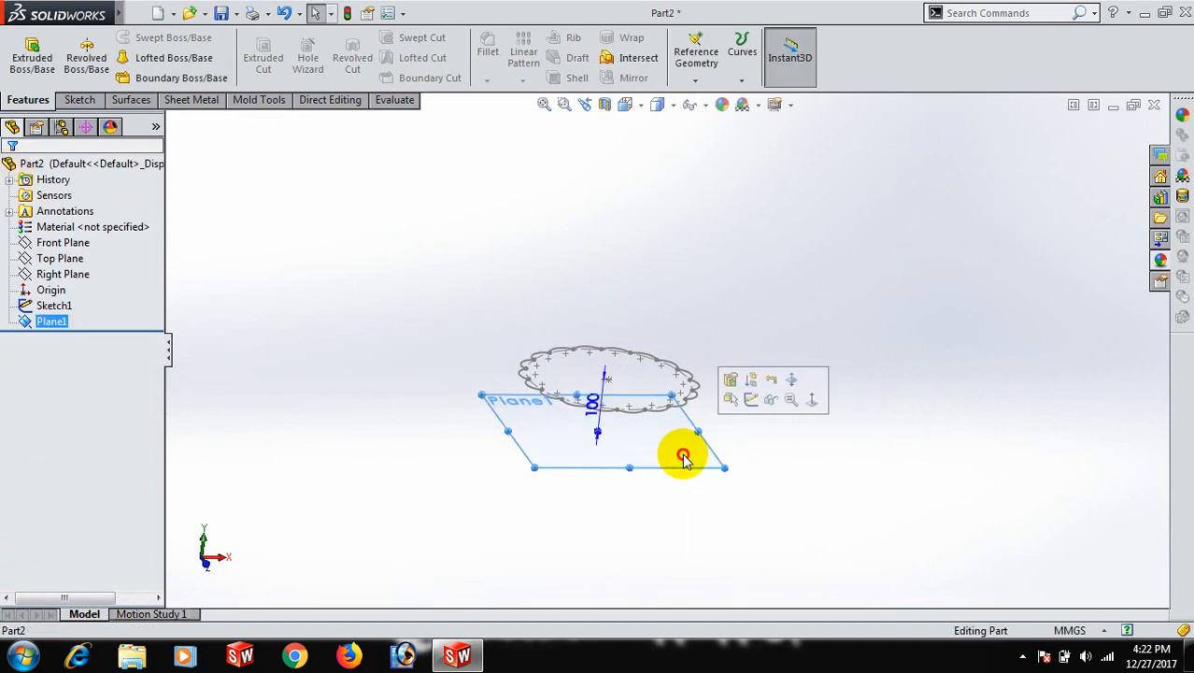
left_click(756, 406)
key("space")
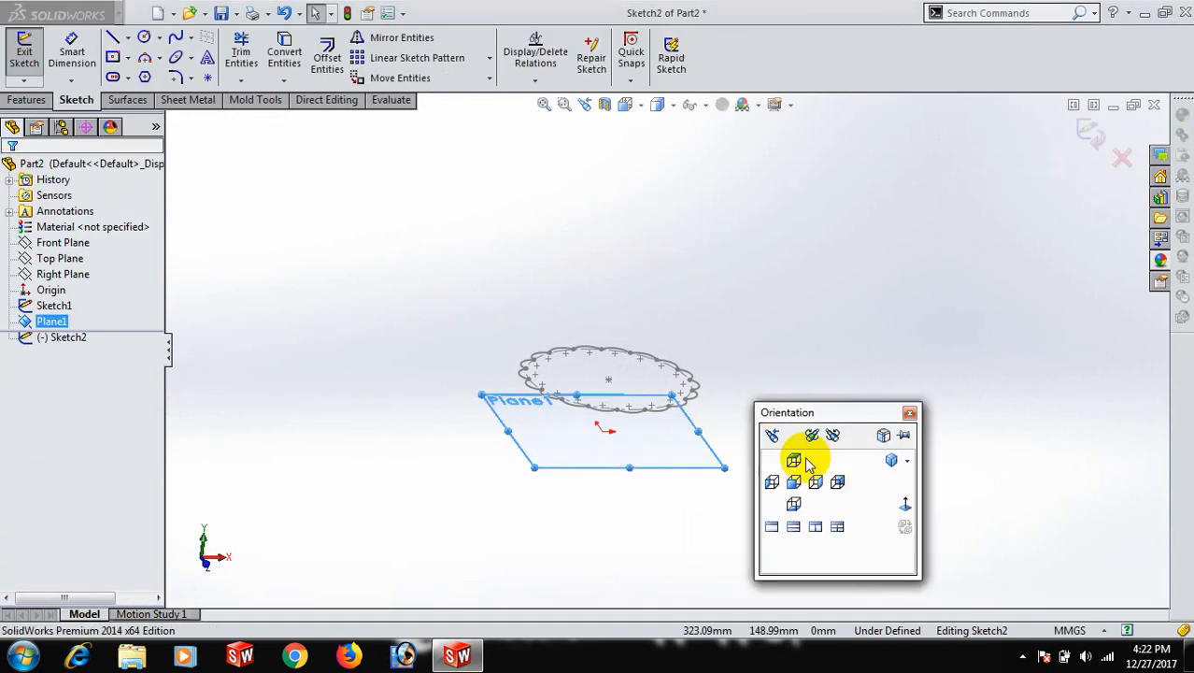
left_click(907, 502)
right_click_drag(1153, 406, 1181, 437)
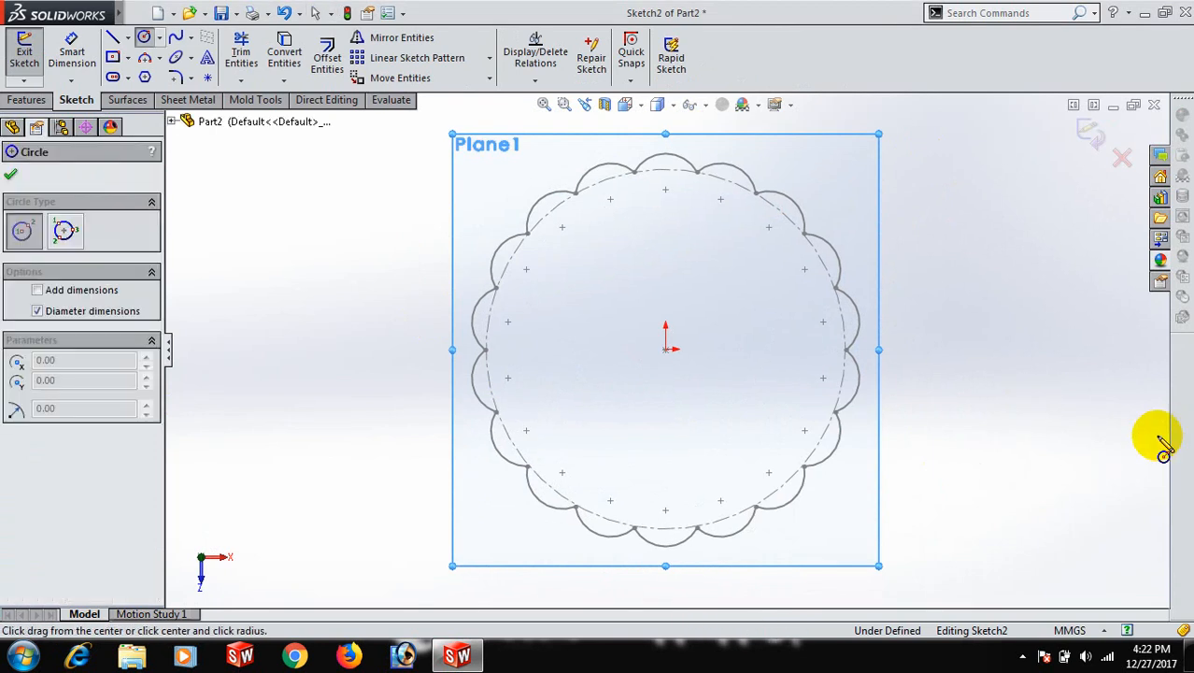
left_click(665, 349)
left_click(746, 398)
Set the circle's diameter to 75 mm and exit the sketch.
right_click_drag(1028, 472, 1040, 341)
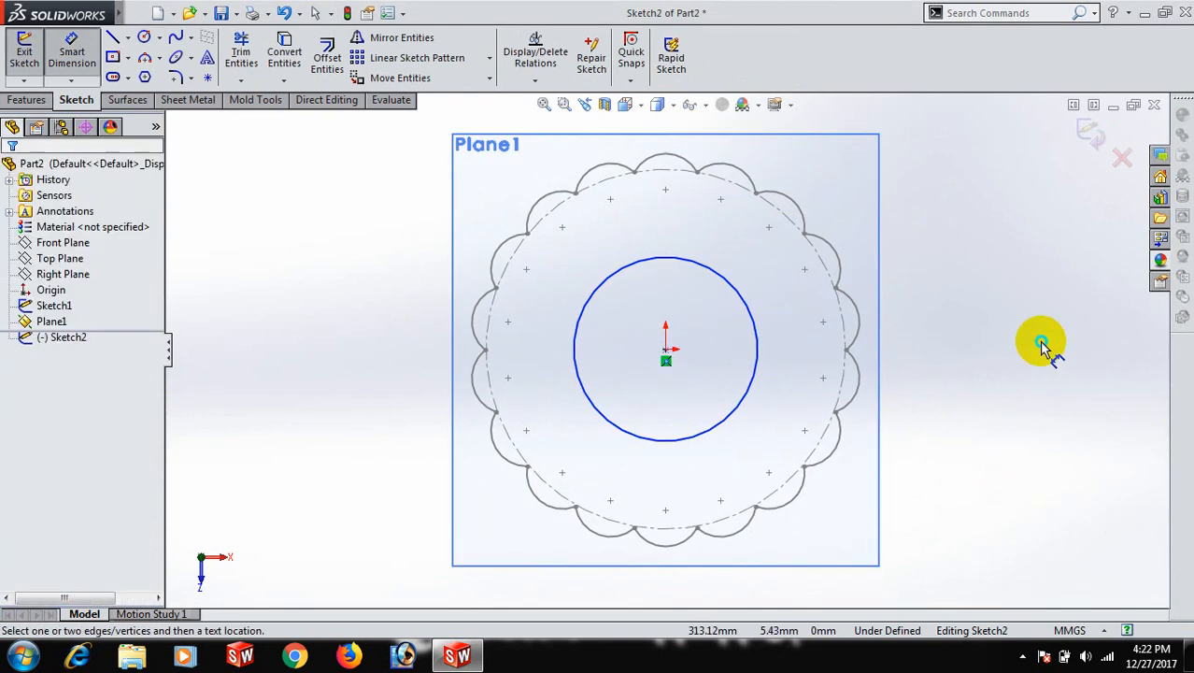
left_click(734, 422)
left_click(1045, 430)
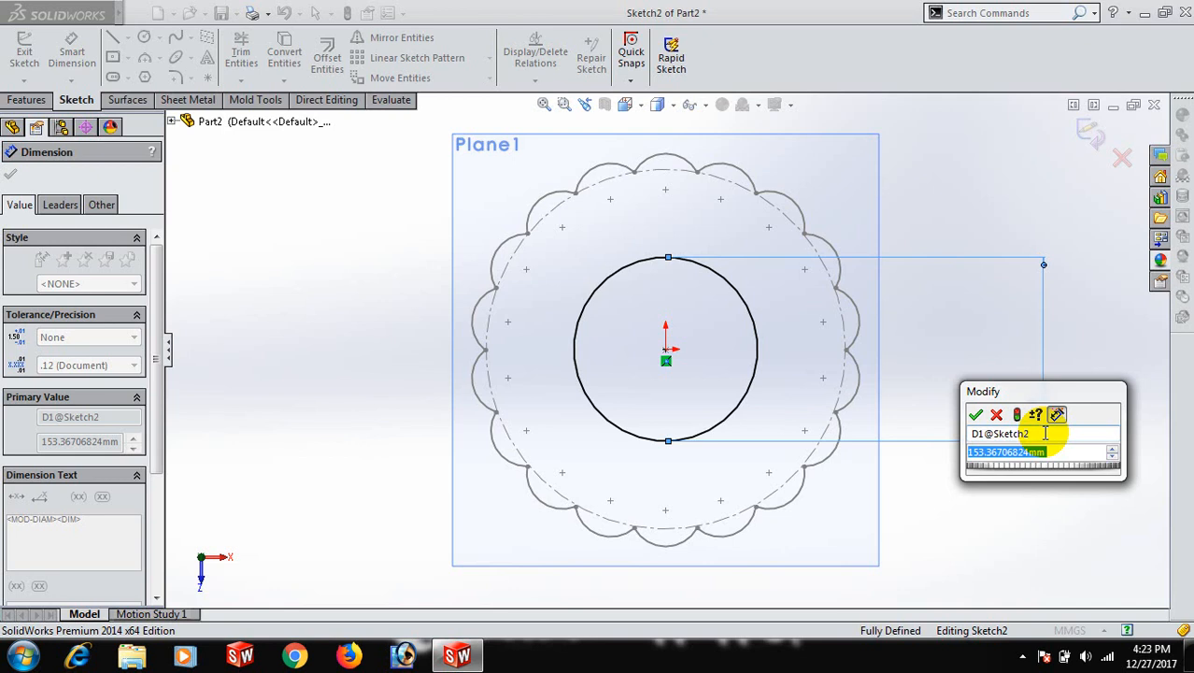
type("75")
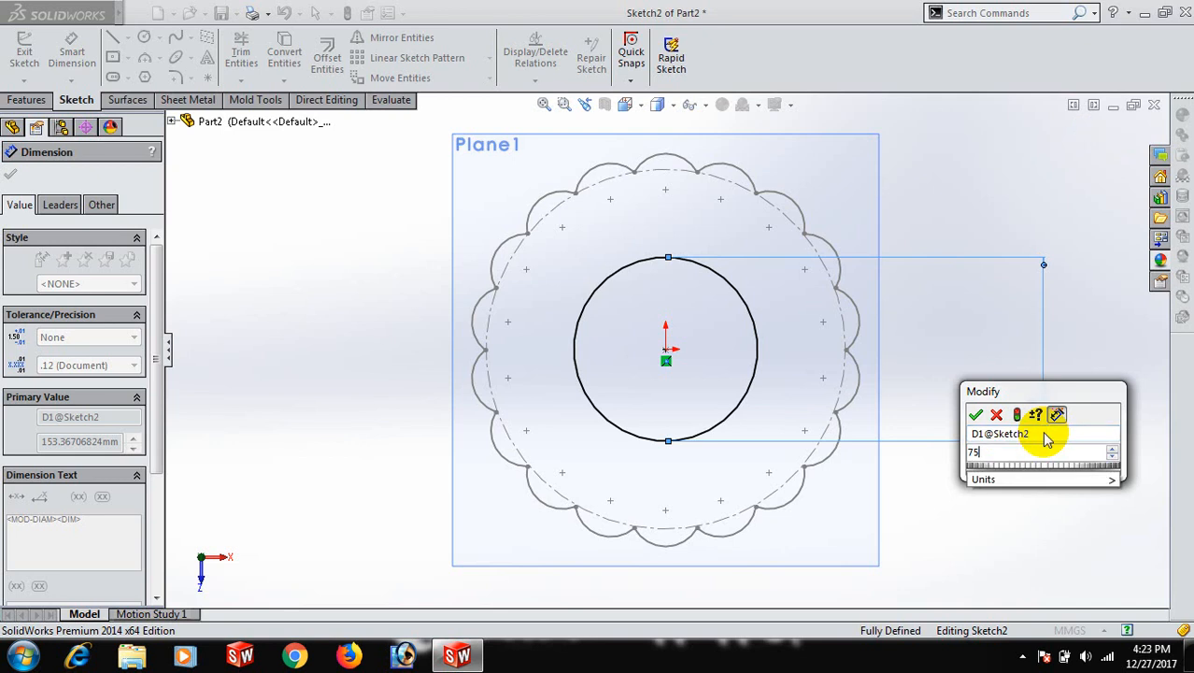
key("Return")
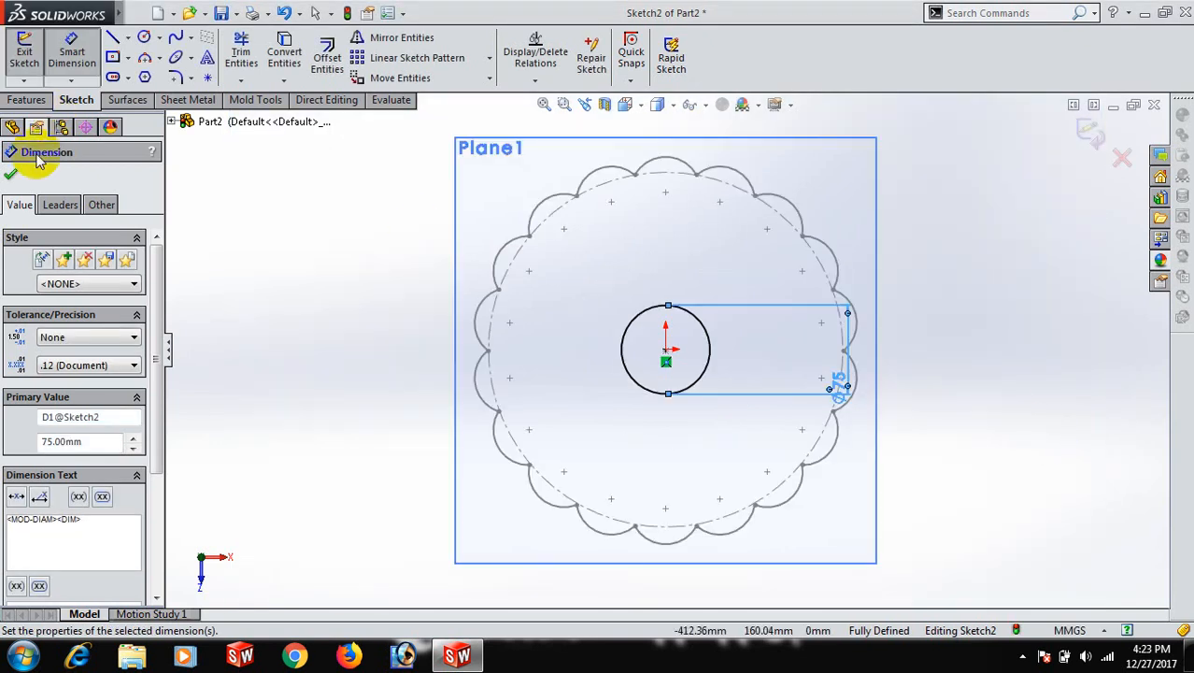
left_click(10, 175)
scroll(929, 337, "up", 3)
mouse_move(929, 254)
middle_mouse_down()
mouse_move(928, 187)
mouse_move(925, 213)
middle_mouse_up()
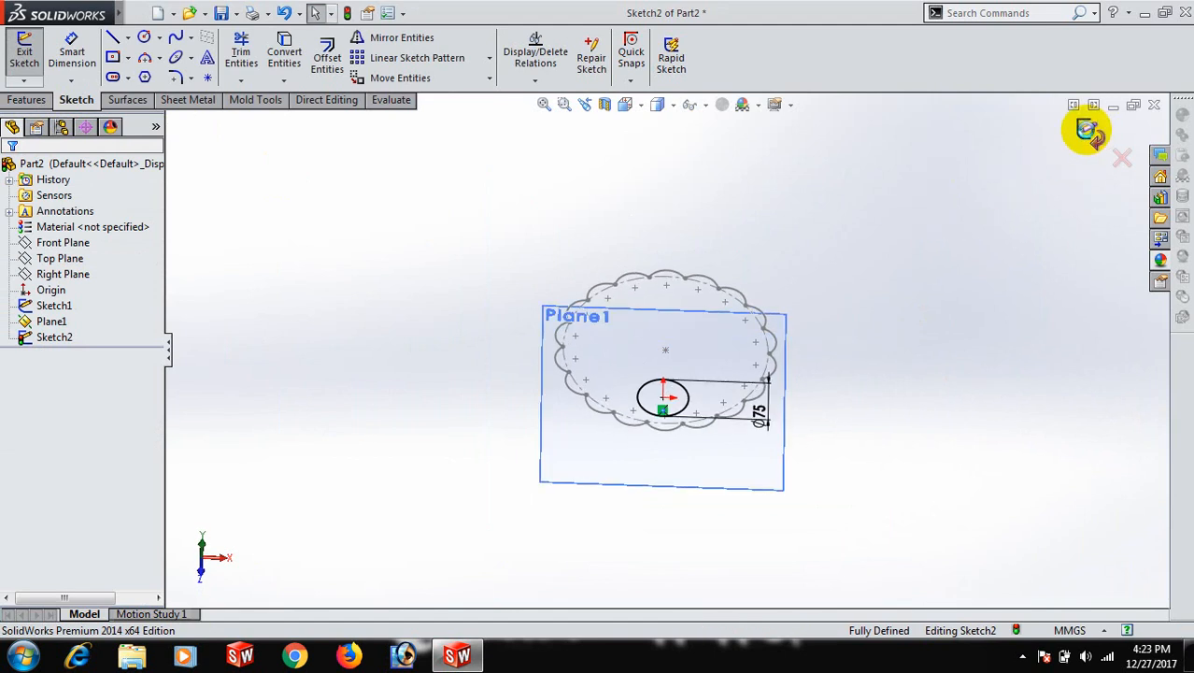
left_click(1089, 132)
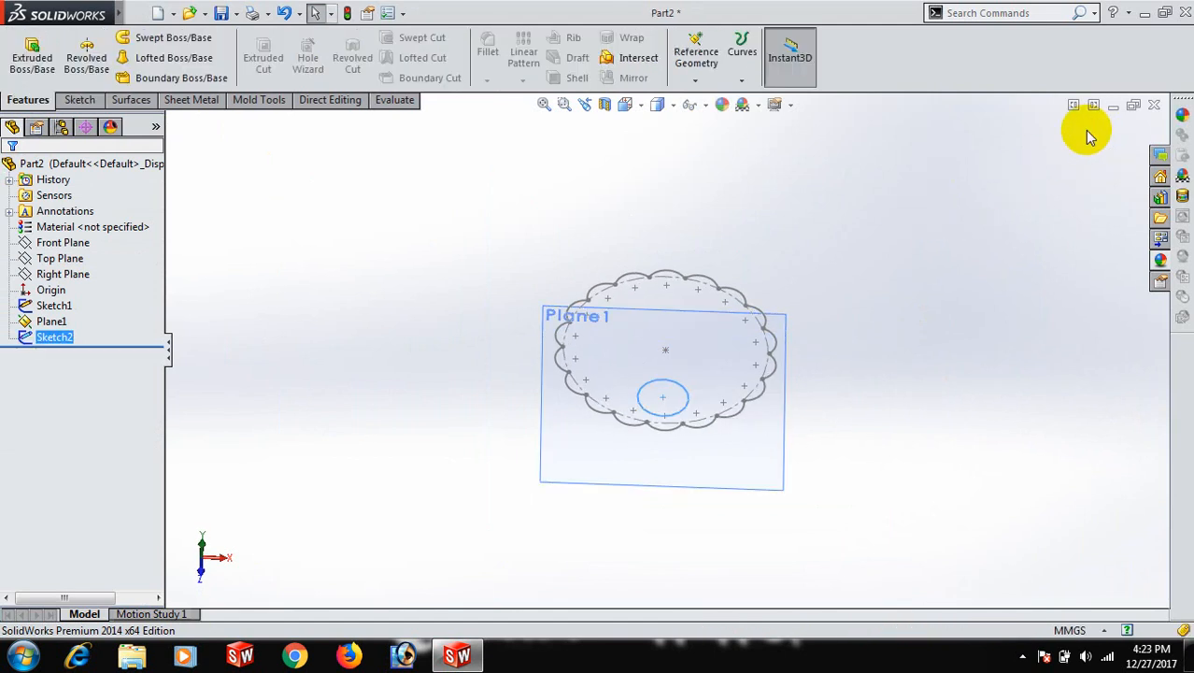
Start a boss loft, clear the preselected profile, and pick the scalloped sketch followed by the 75 mm circle as profiles.
left_click(157, 64)
right_click(84, 249)
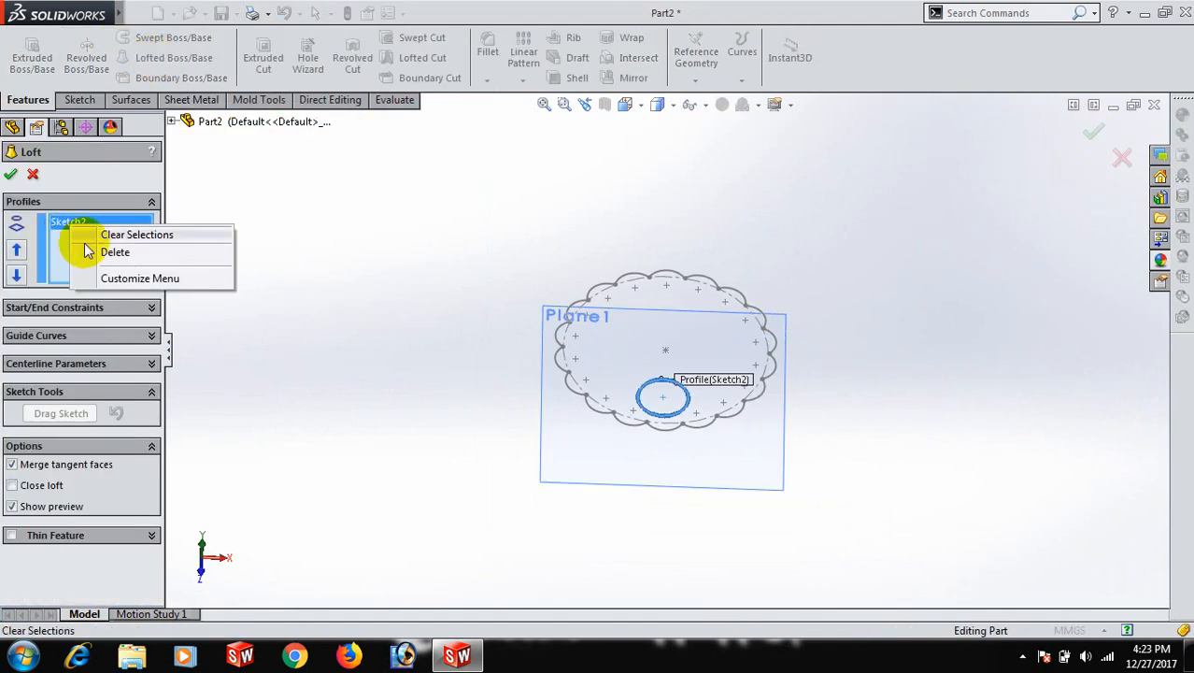
left_click(107, 253)
scroll(675, 421, "down", 3)
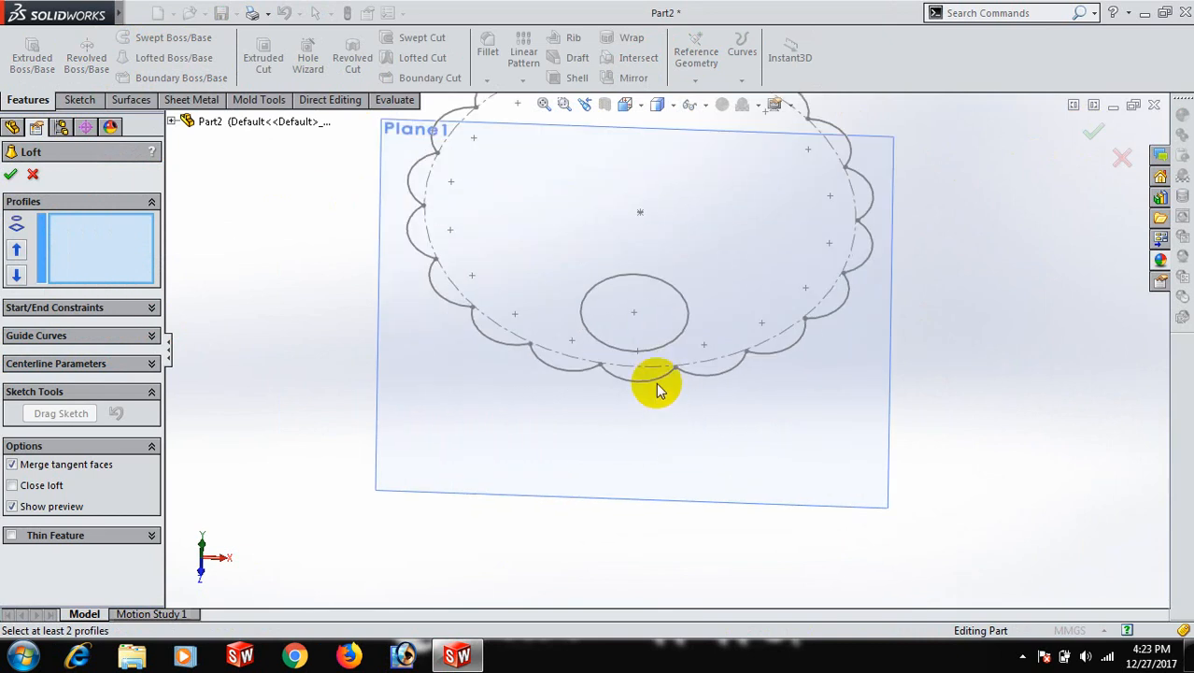
left_click(657, 387)
scroll(645, 404, "up", 3)
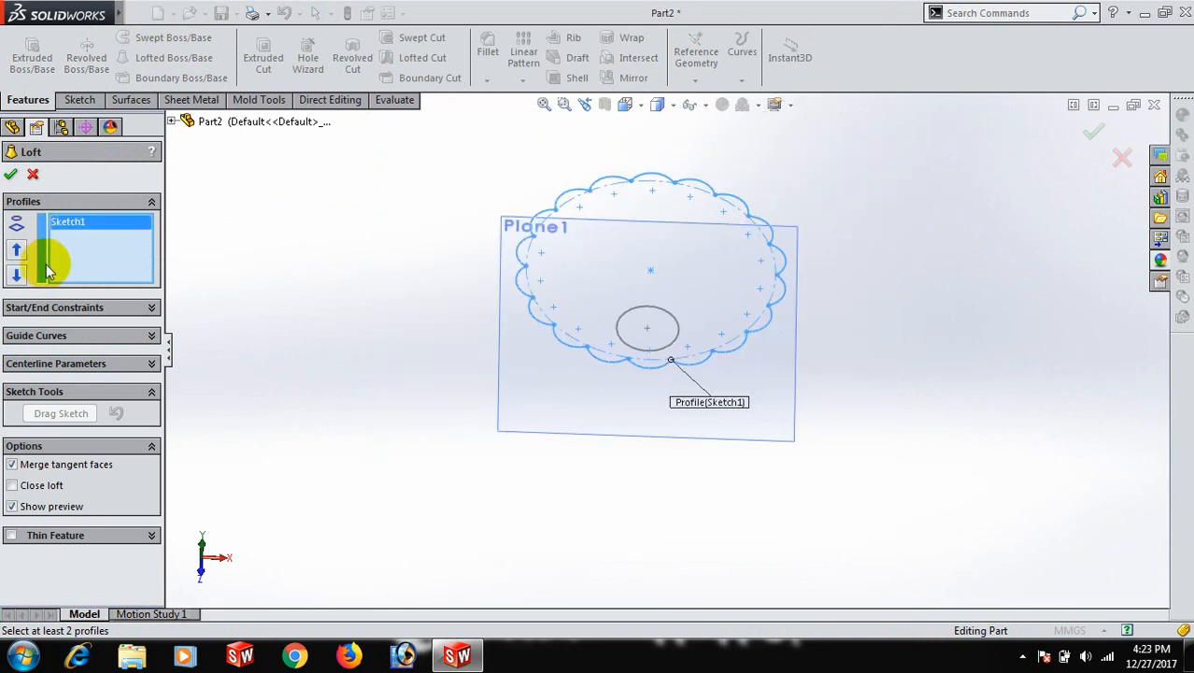
mouse_move(928, 387)
middle_mouse_down()
mouse_move(906, 275)
mouse_move(888, 280)
middle_mouse_up()
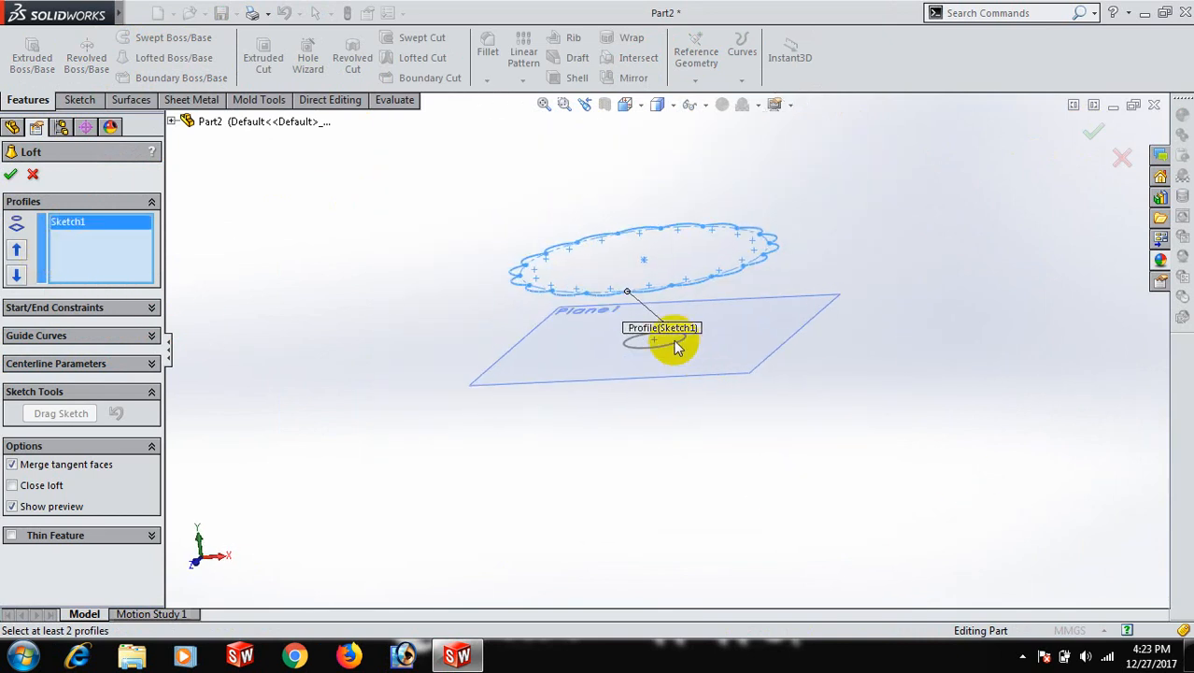
left_click(663, 352)
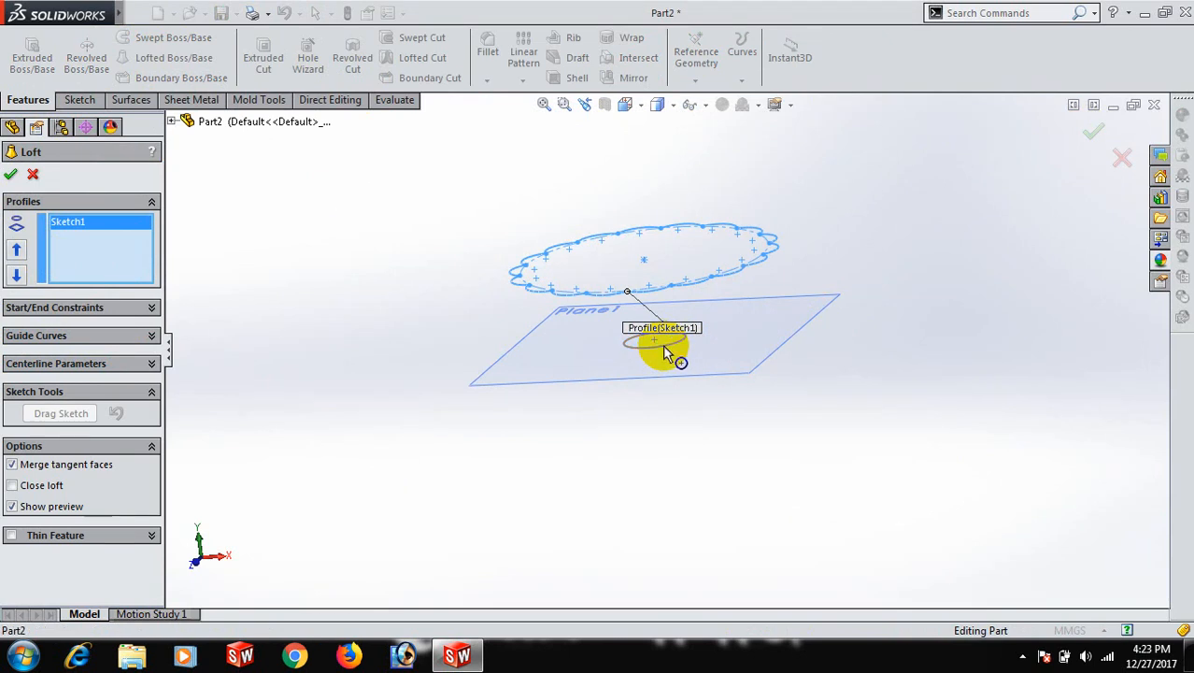
mouse_move(686, 353)
middle_mouse_down()
mouse_move(976, 415)
mouse_move(982, 477)
mouse_move(963, 483)
middle_mouse_up()
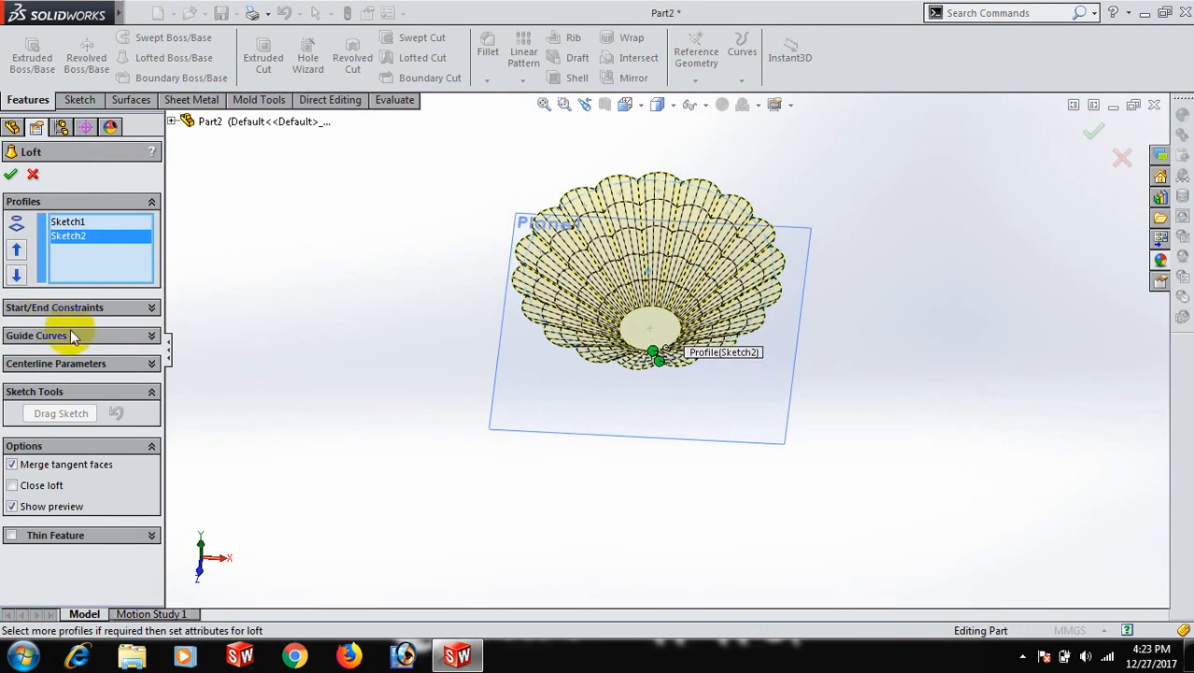
Set the loft's start constraint to Normal To Profile and create the loft.
left_click(102, 307)
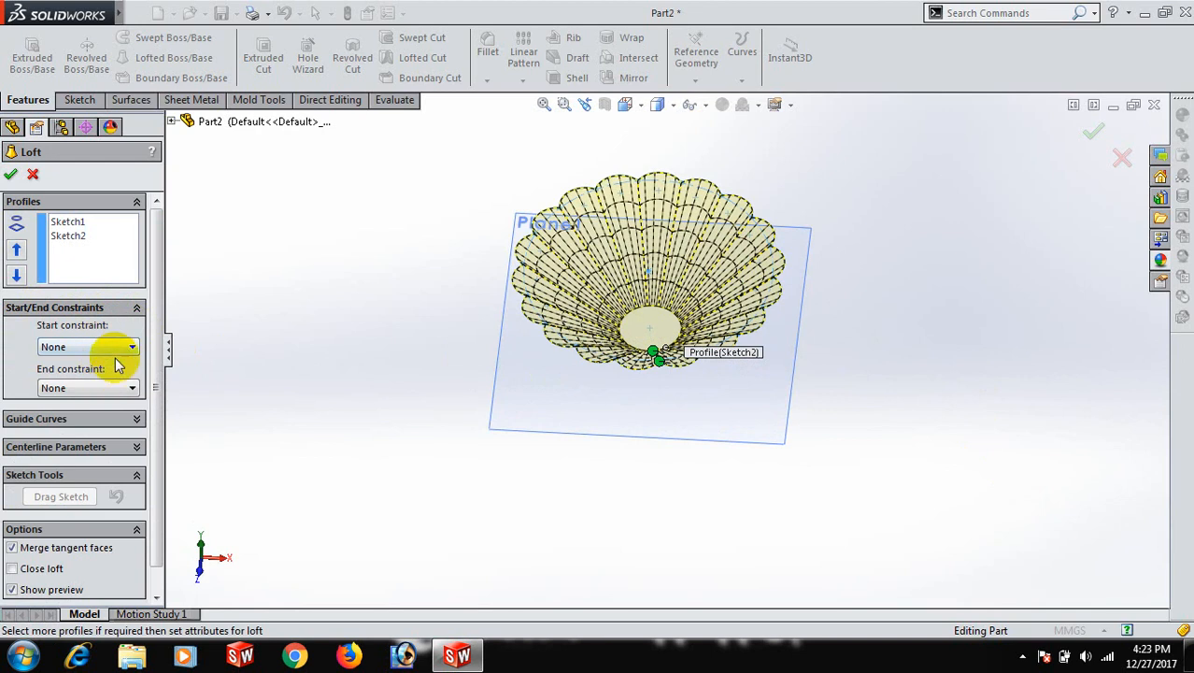
left_click(129, 348)
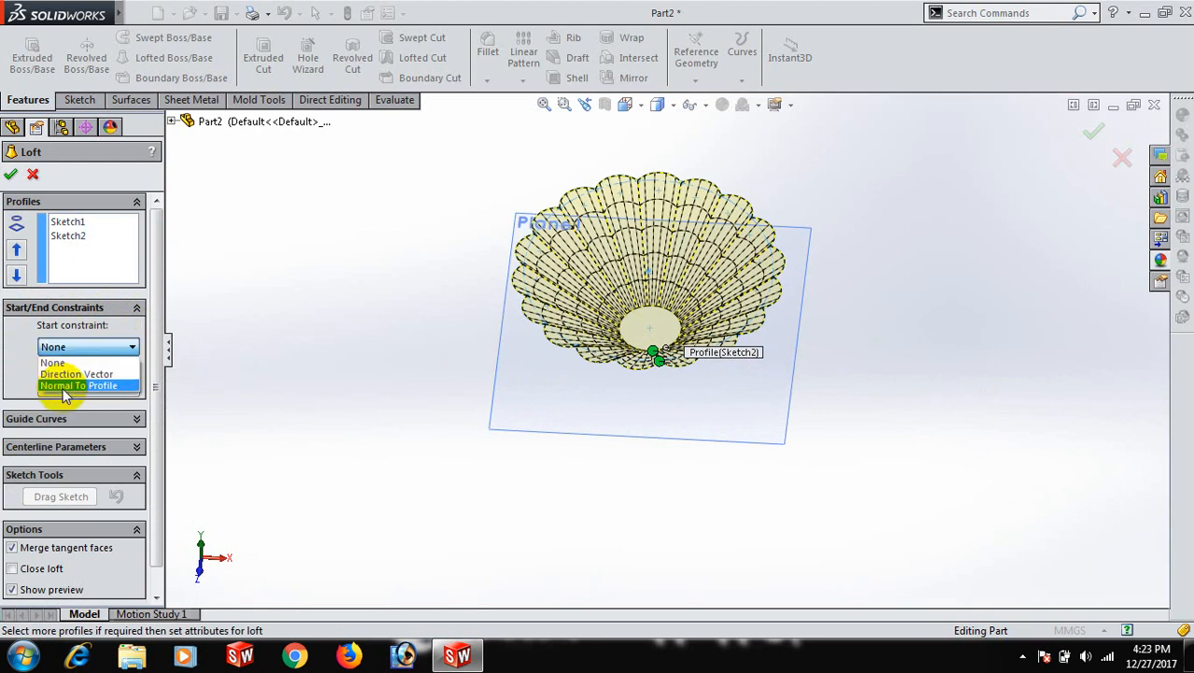
left_click(65, 386)
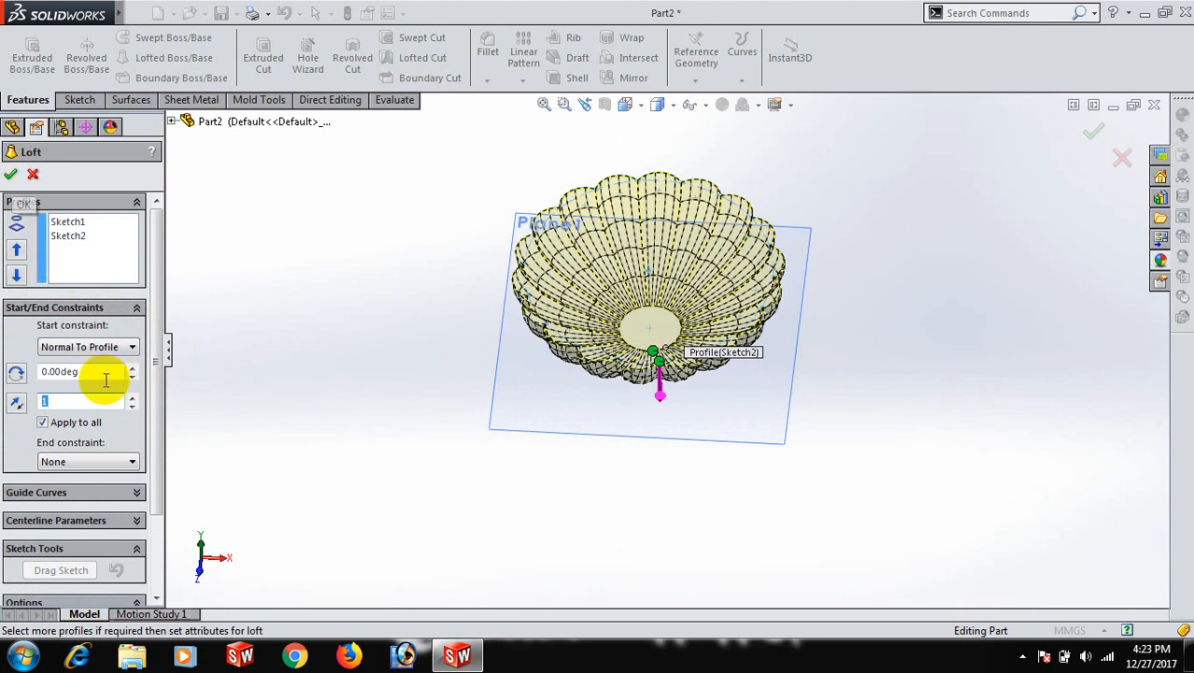
left_click(10, 177)
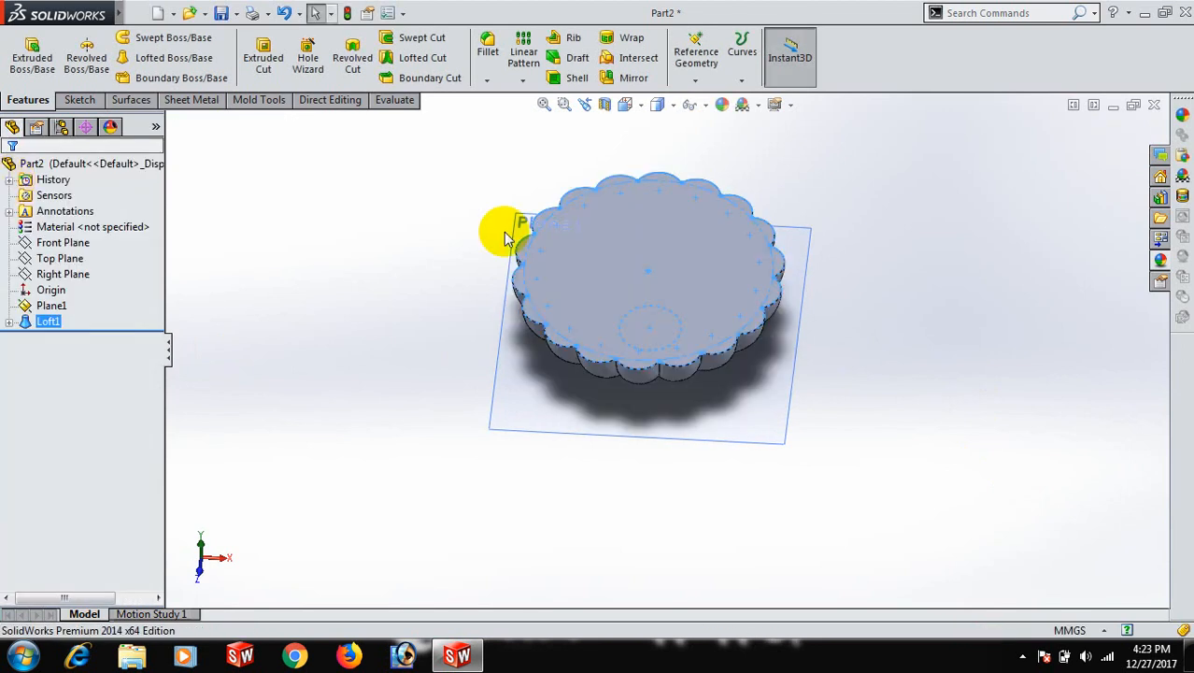
Hide the offset reference plane beneath the lofted body.
middle_click_drag(936, 328, 920, 368)
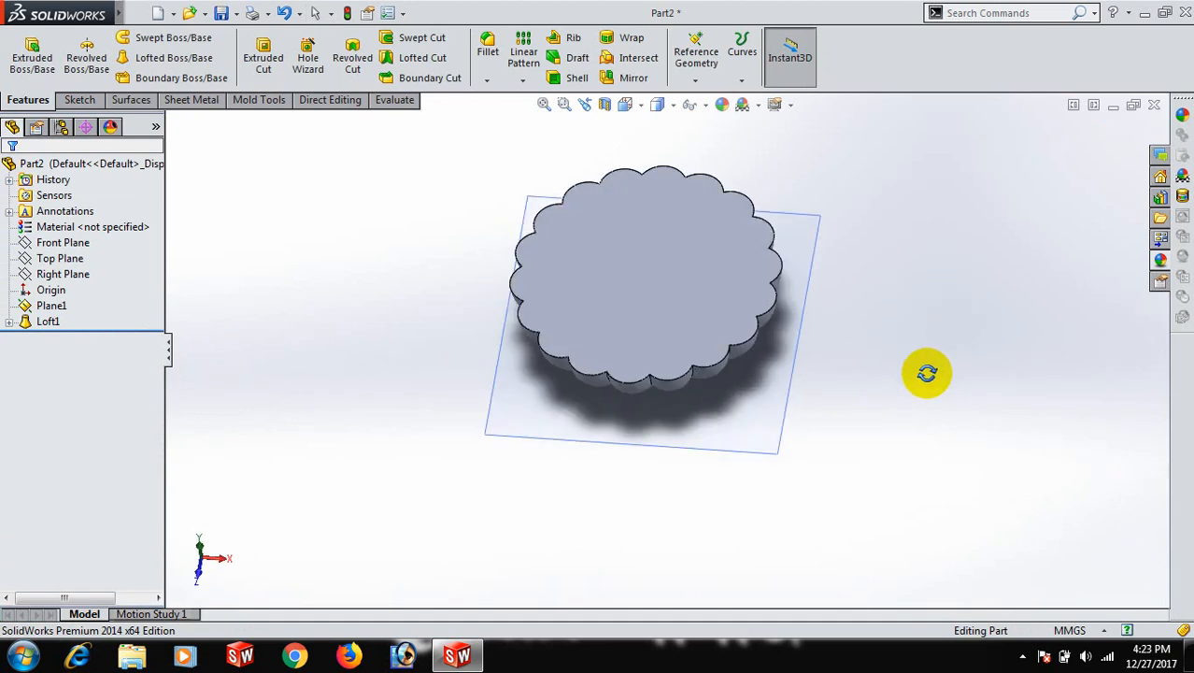
left_click(726, 418)
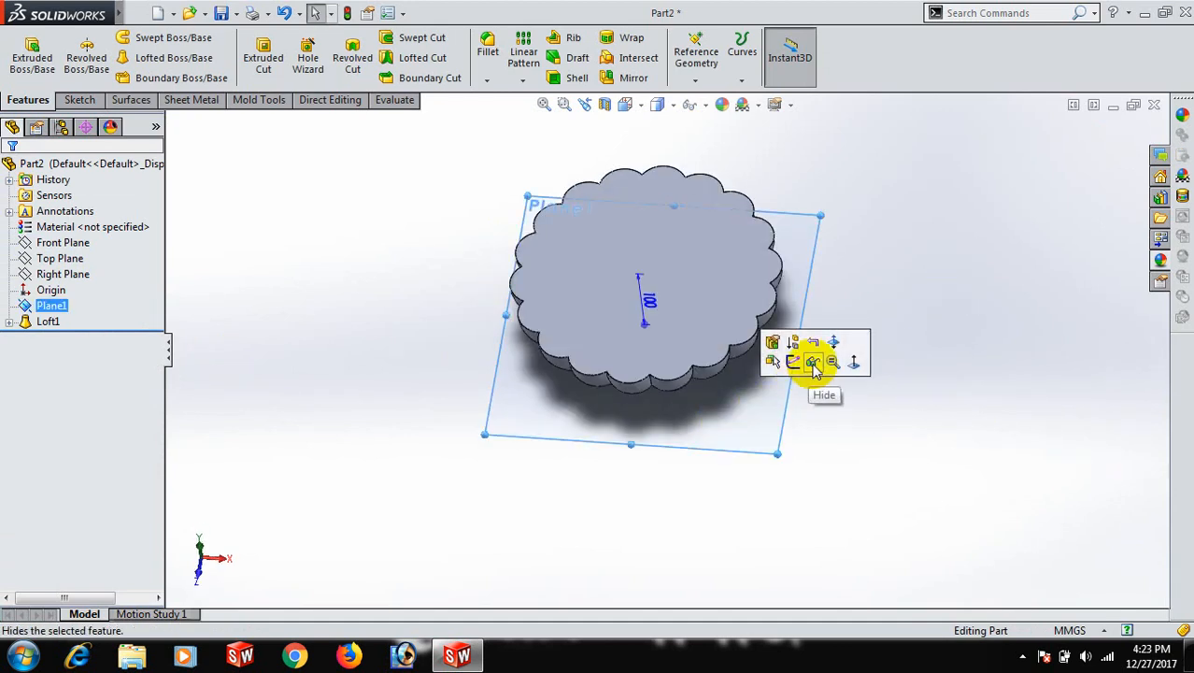
left_click(806, 363)
scroll(829, 184, "up", 1)
scroll(776, 183, "down", 1)
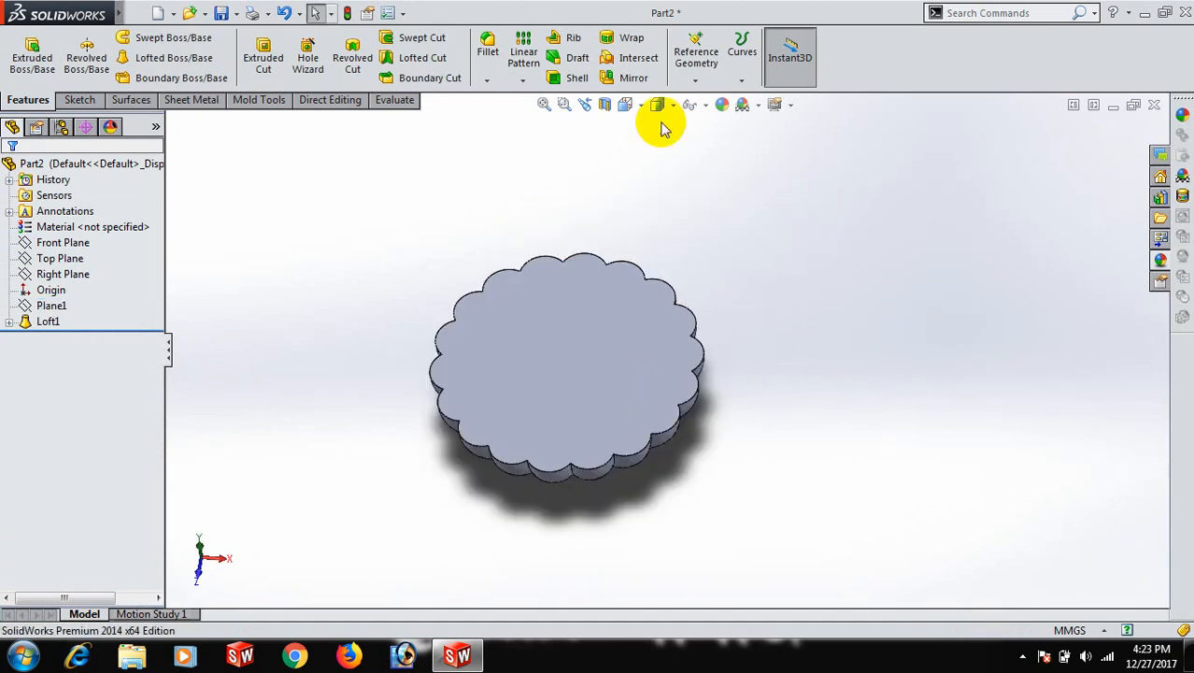
Shell the lofted body to a 1 mm wall thickness, removing the large scalloped top face.
left_click(581, 79)
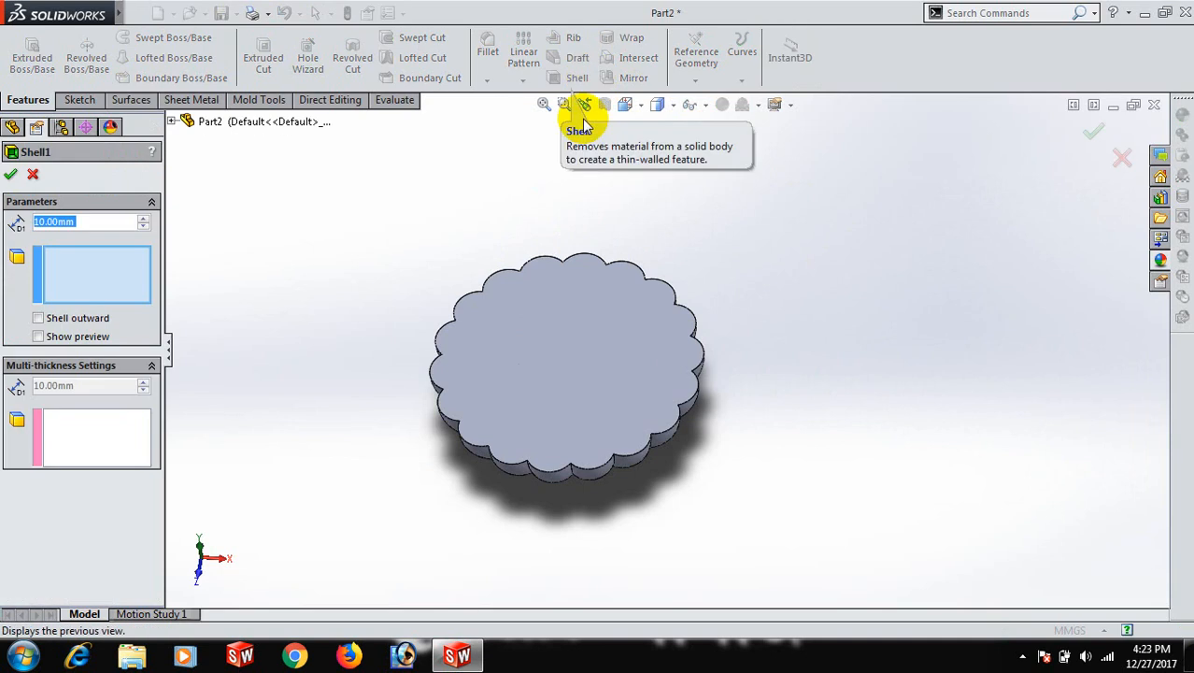
left_click(576, 354)
left_click_drag(88, 221, 5, 222)
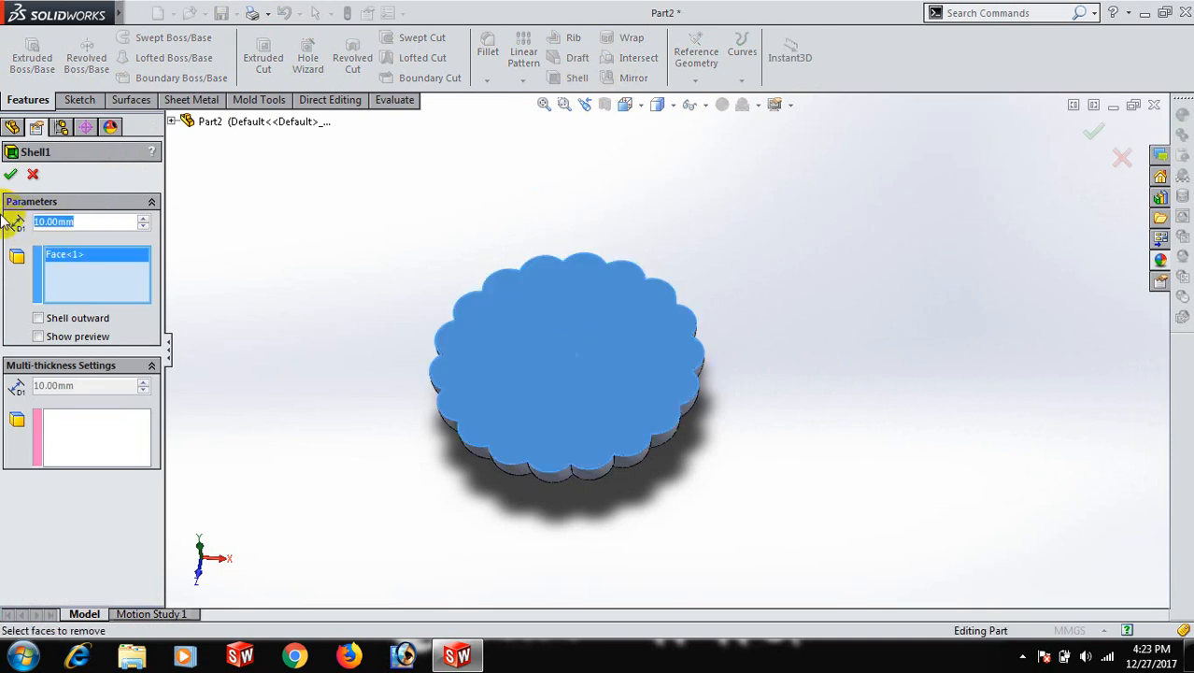
type("1")
key("Return")
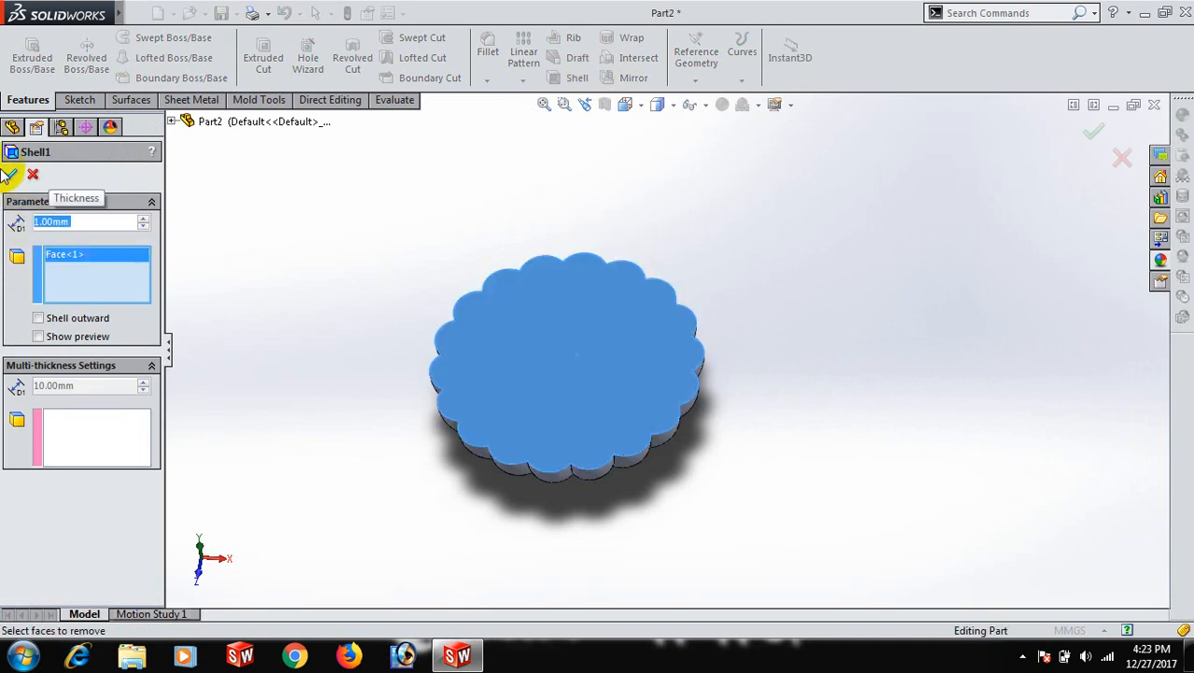
left_click(13, 172)
Start a constant-size fillet on one inside edge between two neighbouring flutes and set its radius to 1 mm.
middle_click_drag(872, 374, 902, 352)
scroll(668, 348, "down", 5)
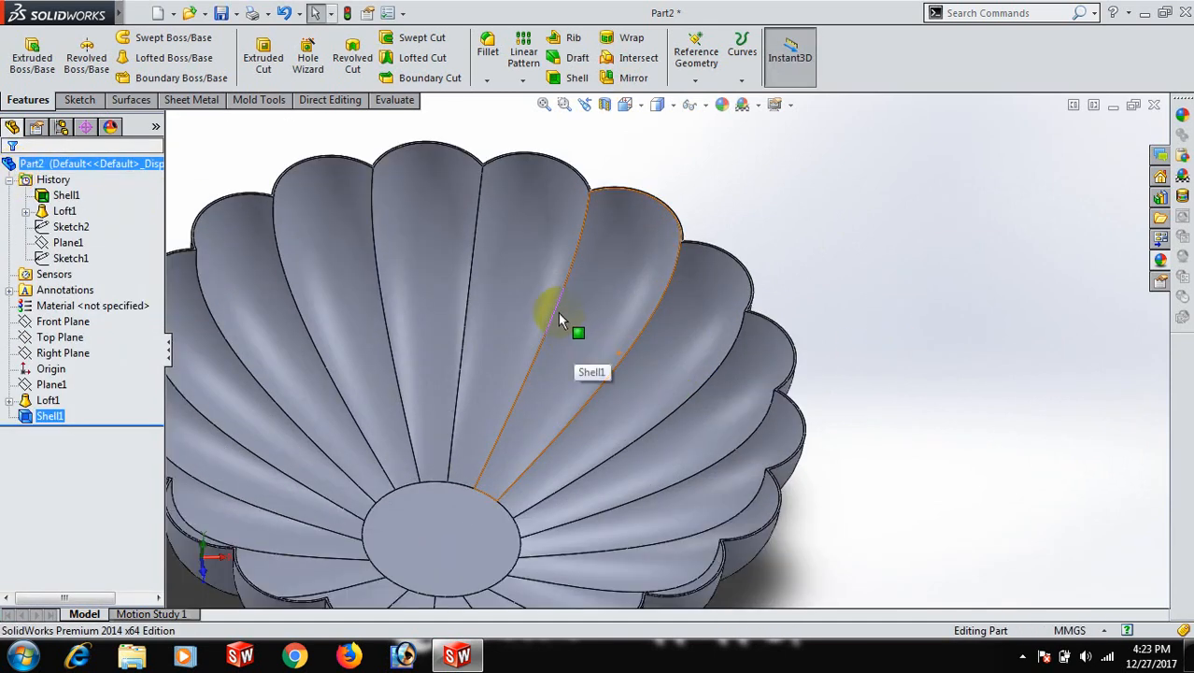
left_click(558, 314)
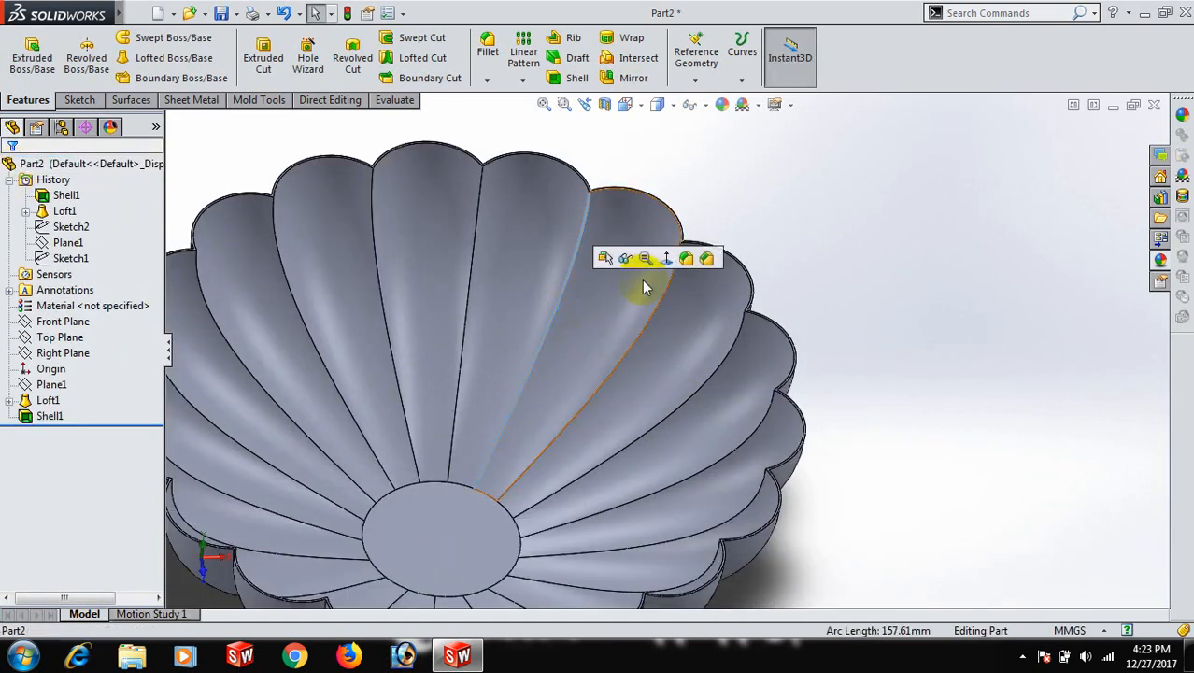
left_click(688, 263)
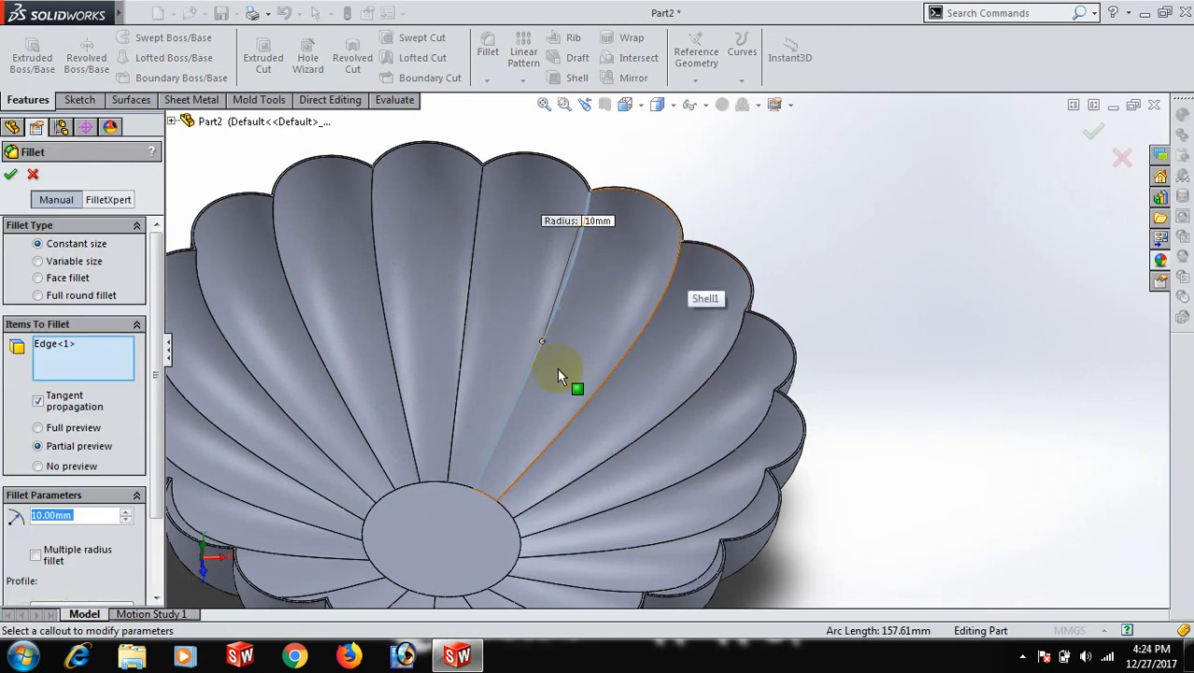
scroll(557, 372, "up", 5)
left_click(33, 515)
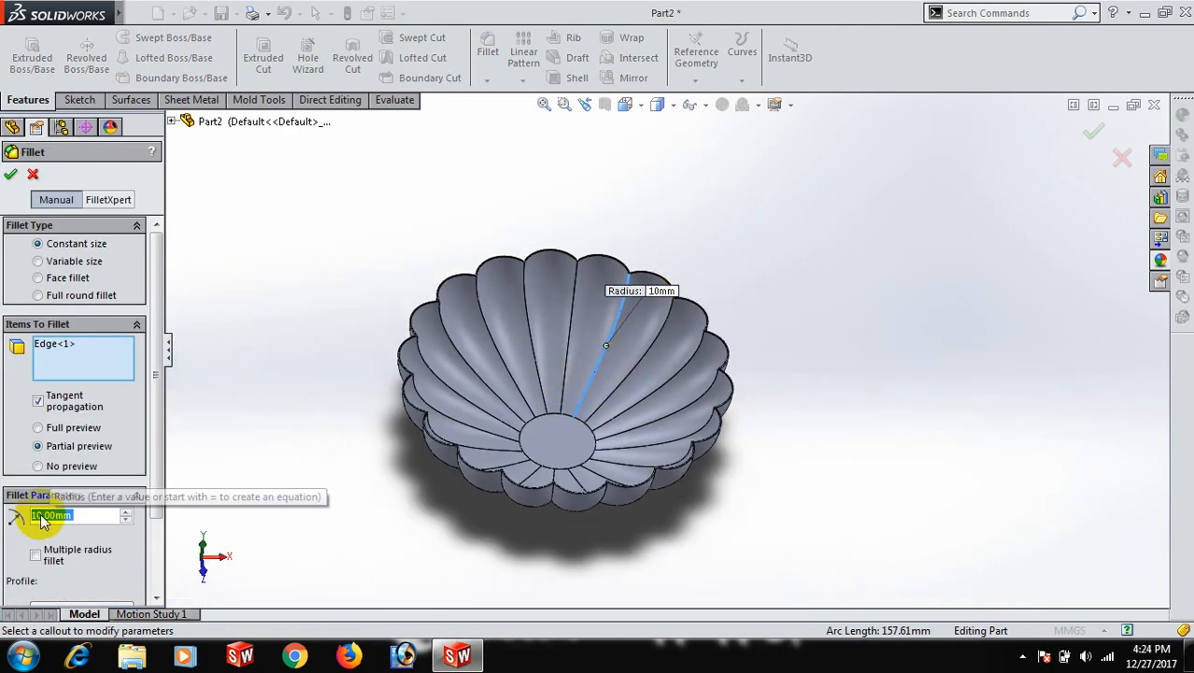
type("1")
key("Return")
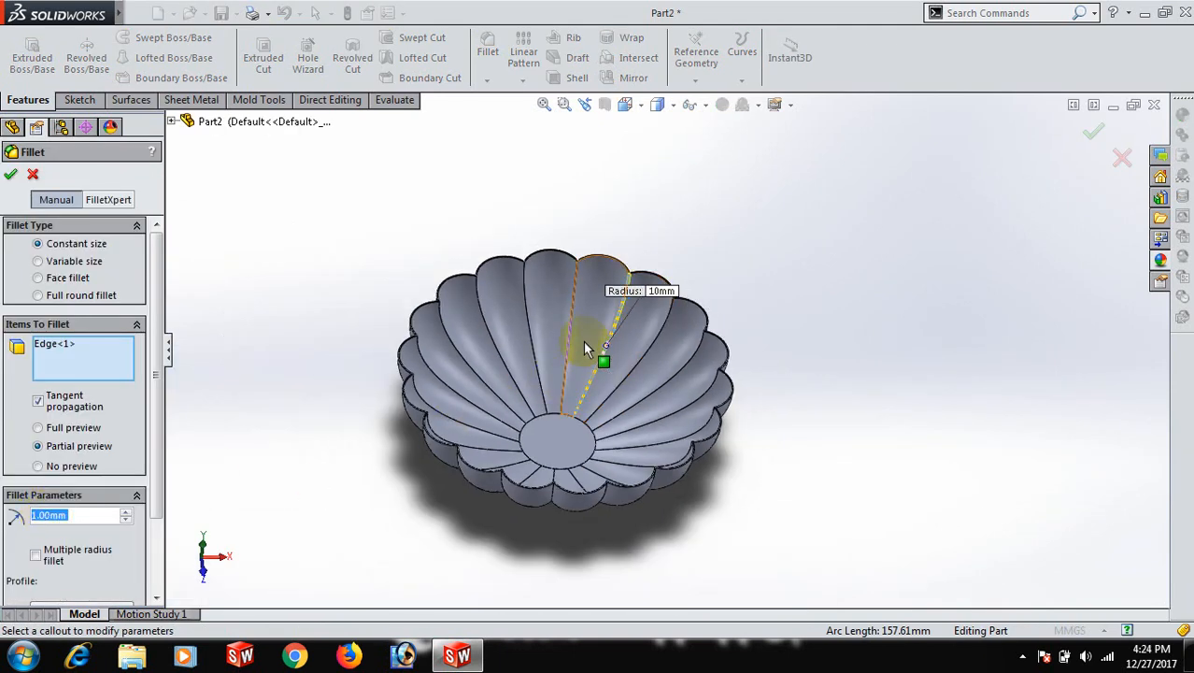
Add a second inside flute edge, extend the selection to the feature's 52 edges, and apply the fillet.
left_click(573, 338)
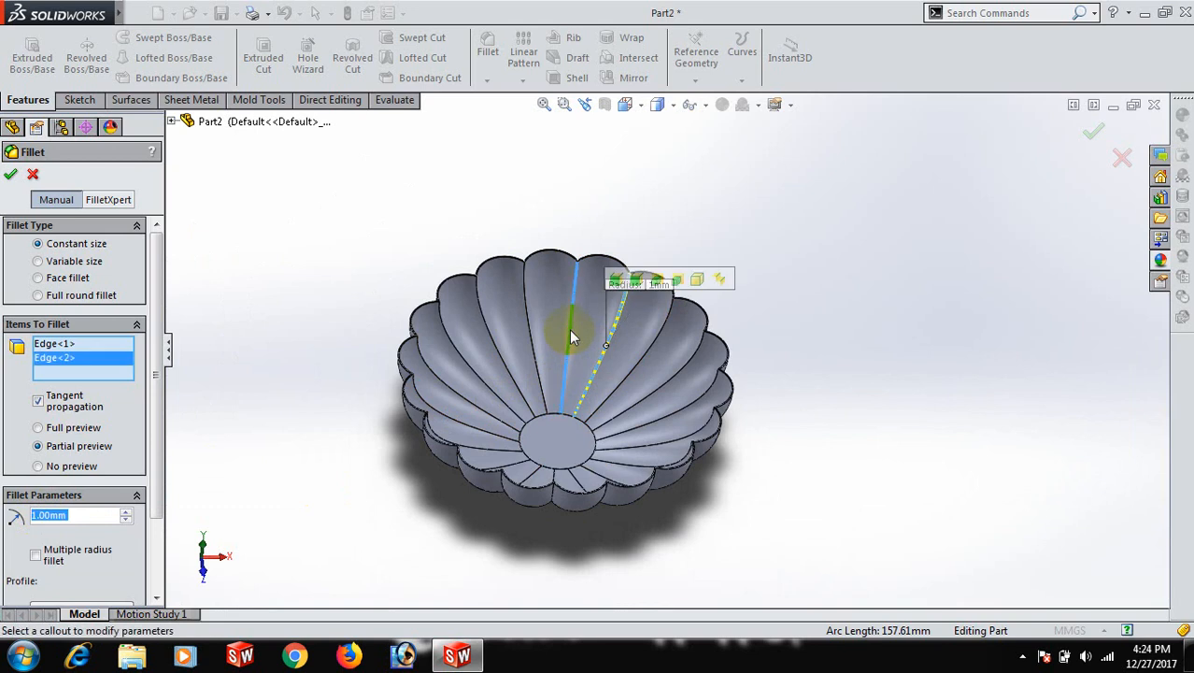
left_click(679, 282)
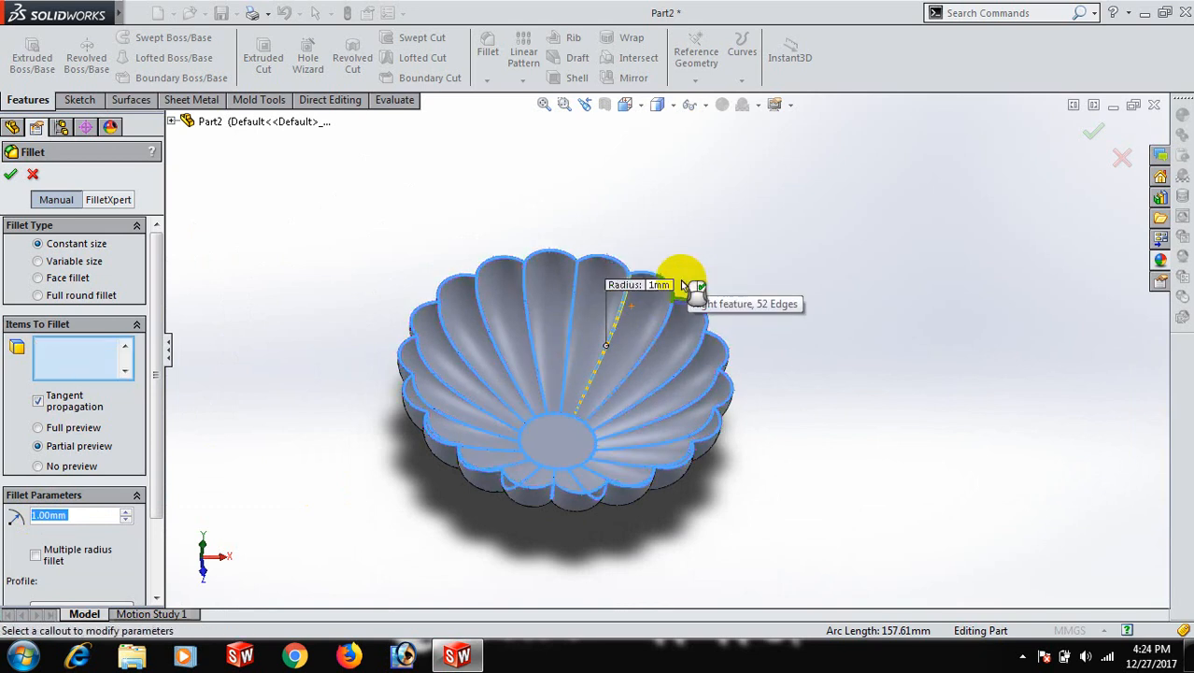
left_click(9, 174)
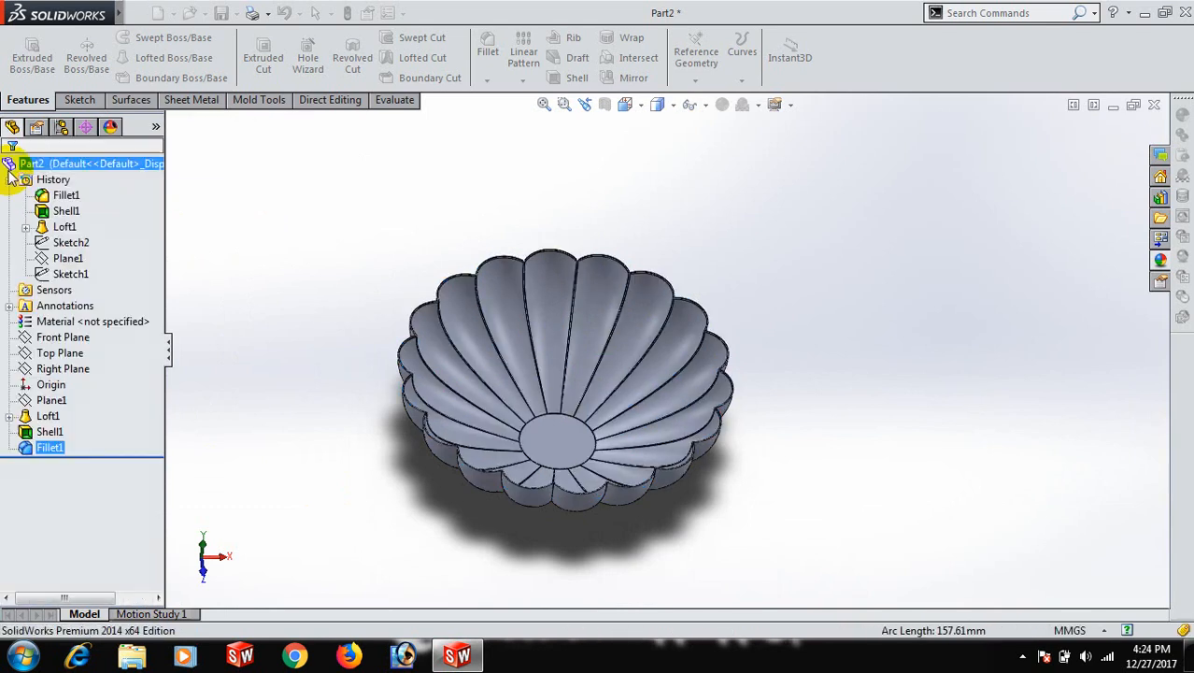
scroll(609, 369, "down", 6)
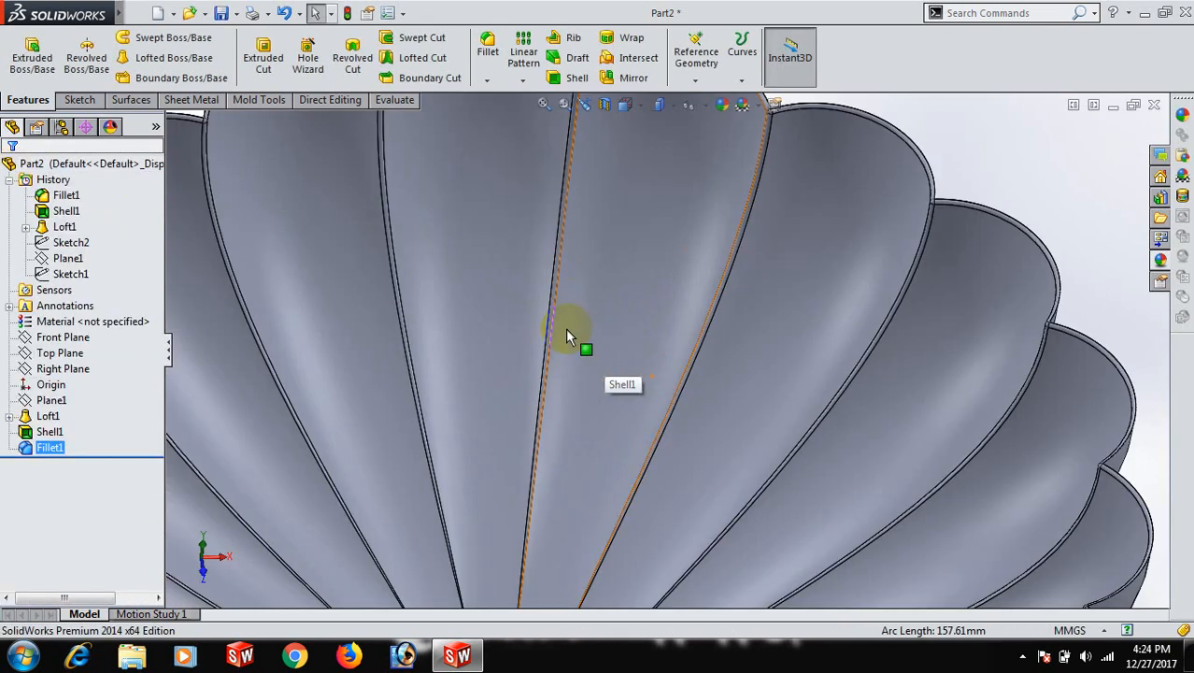
scroll(568, 360, "up", 6)
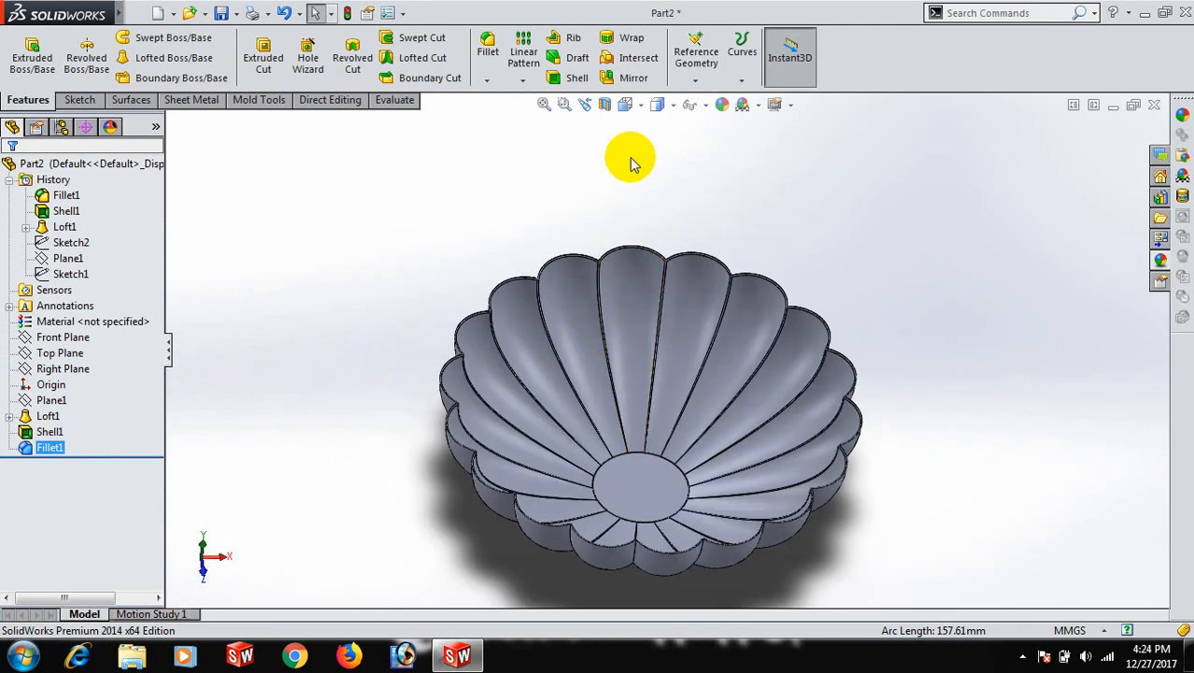
Change the display style of the filleted bowl to shaded without edges.
left_click(672, 104)
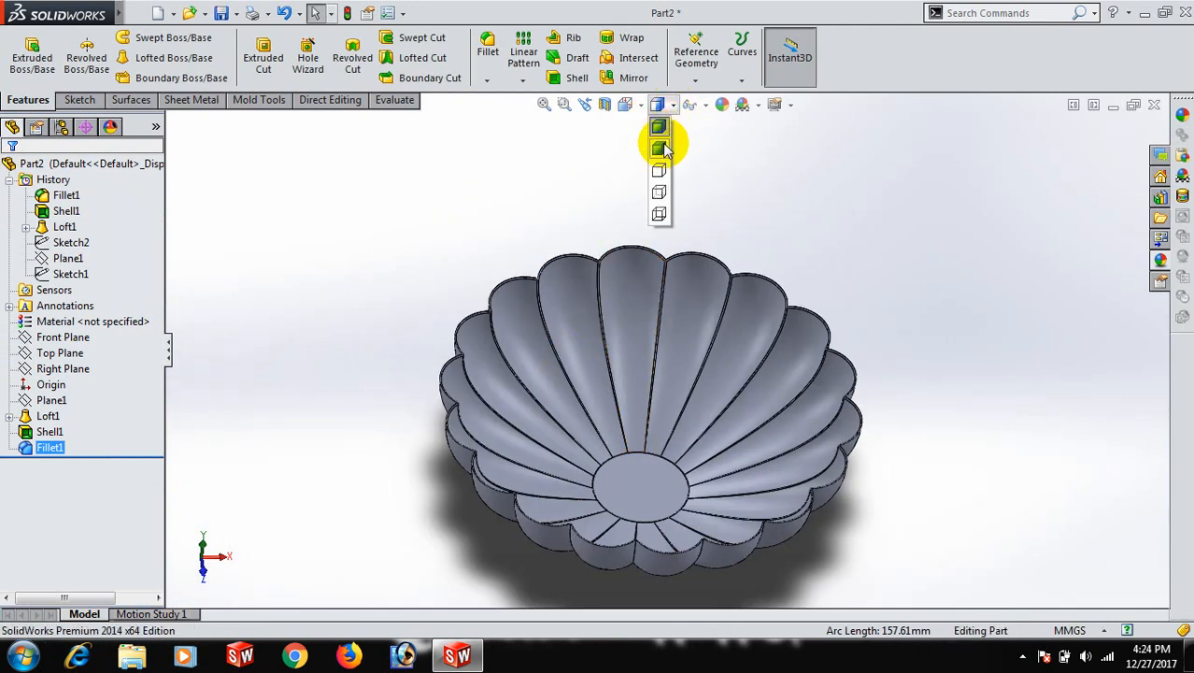
left_click(659, 127)
scroll(713, 423, "down", 2)
left_click(658, 328)
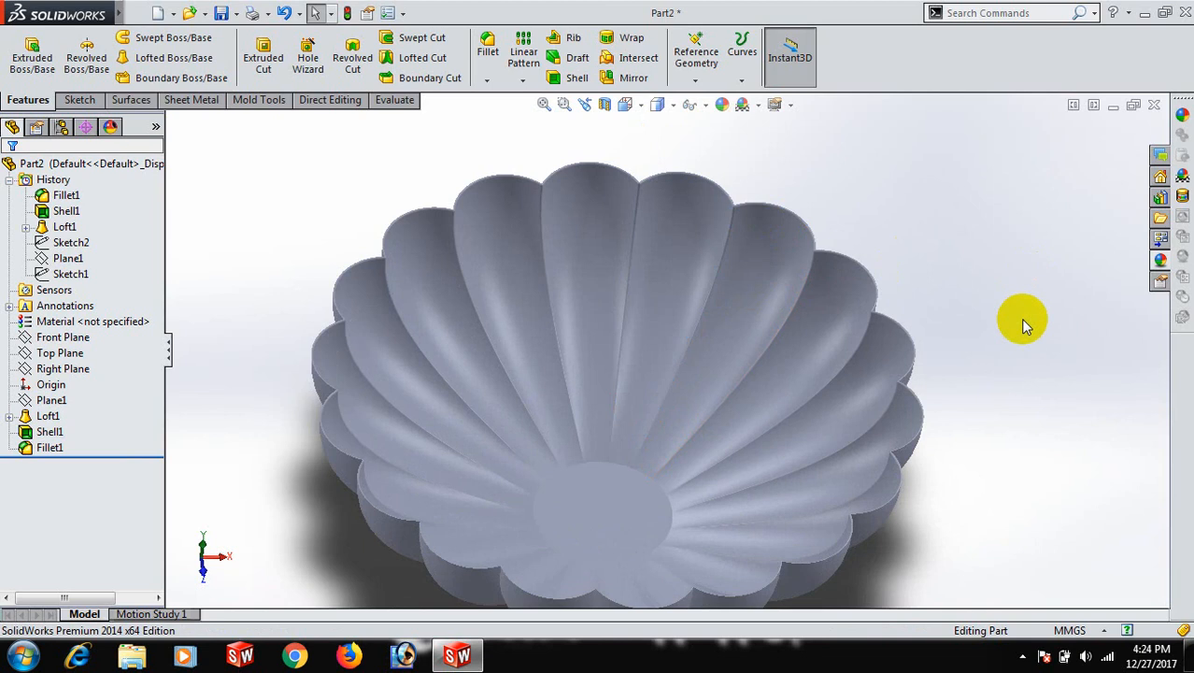
left_click(1159, 259)
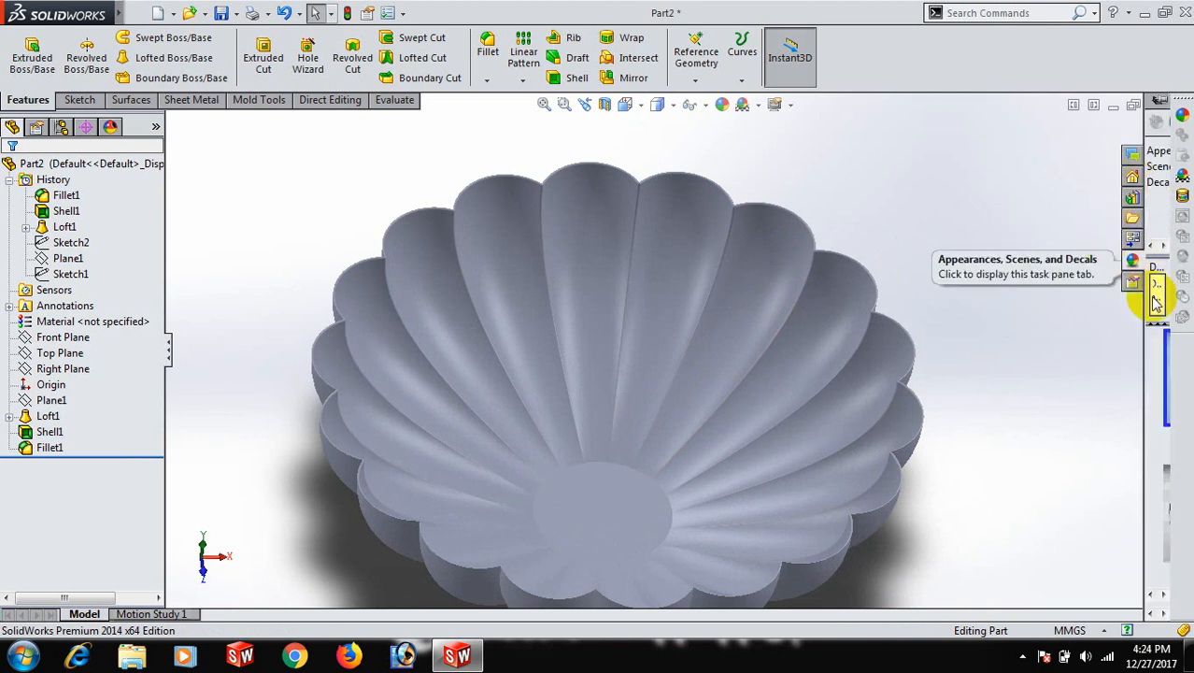
left_click_drag(1132, 320, 1010, 338)
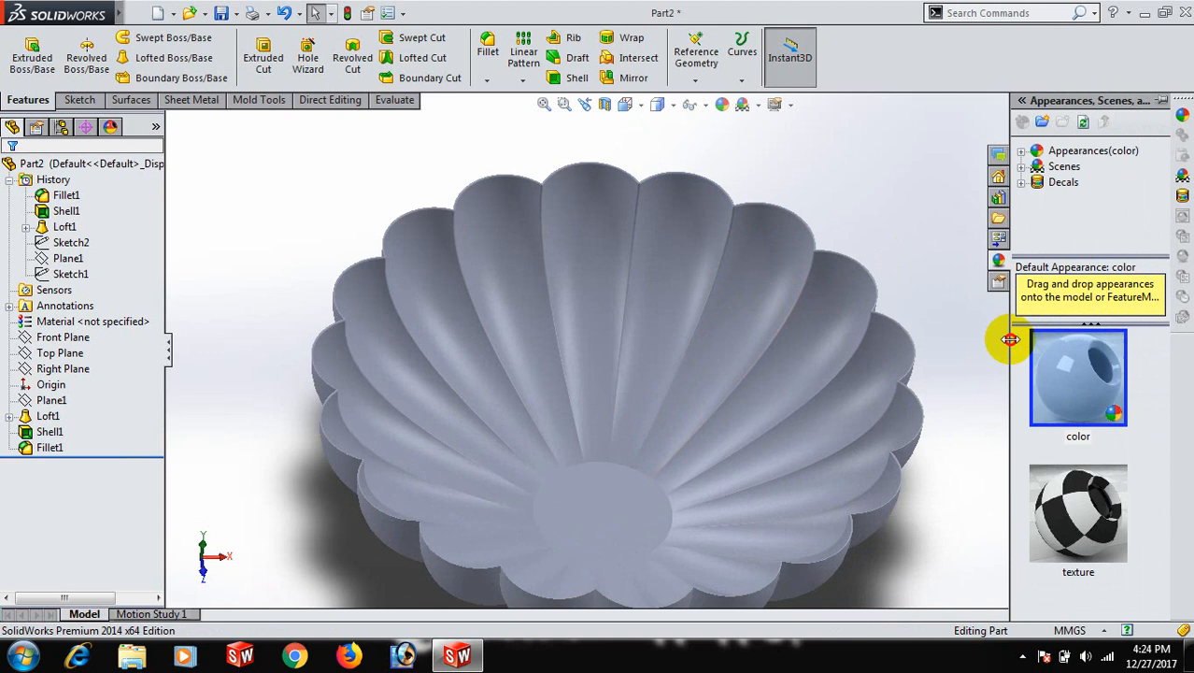
left_click(1022, 183)
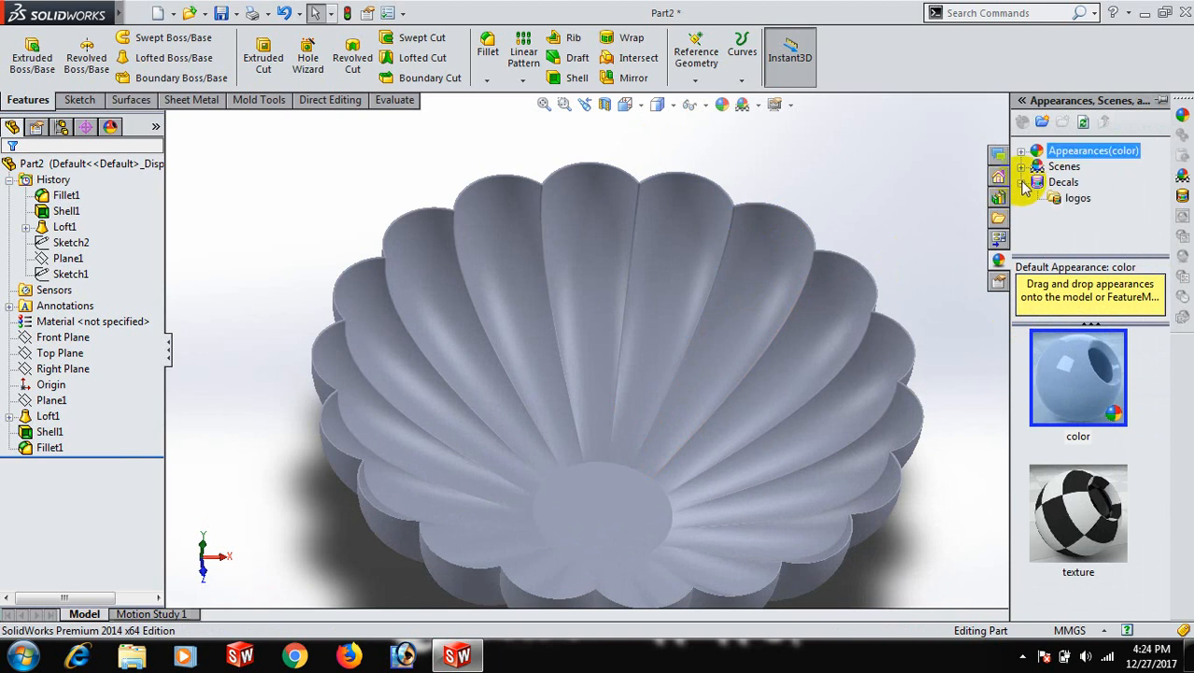
left_click(1021, 167)
scroll(1025, 178, "down", 3)
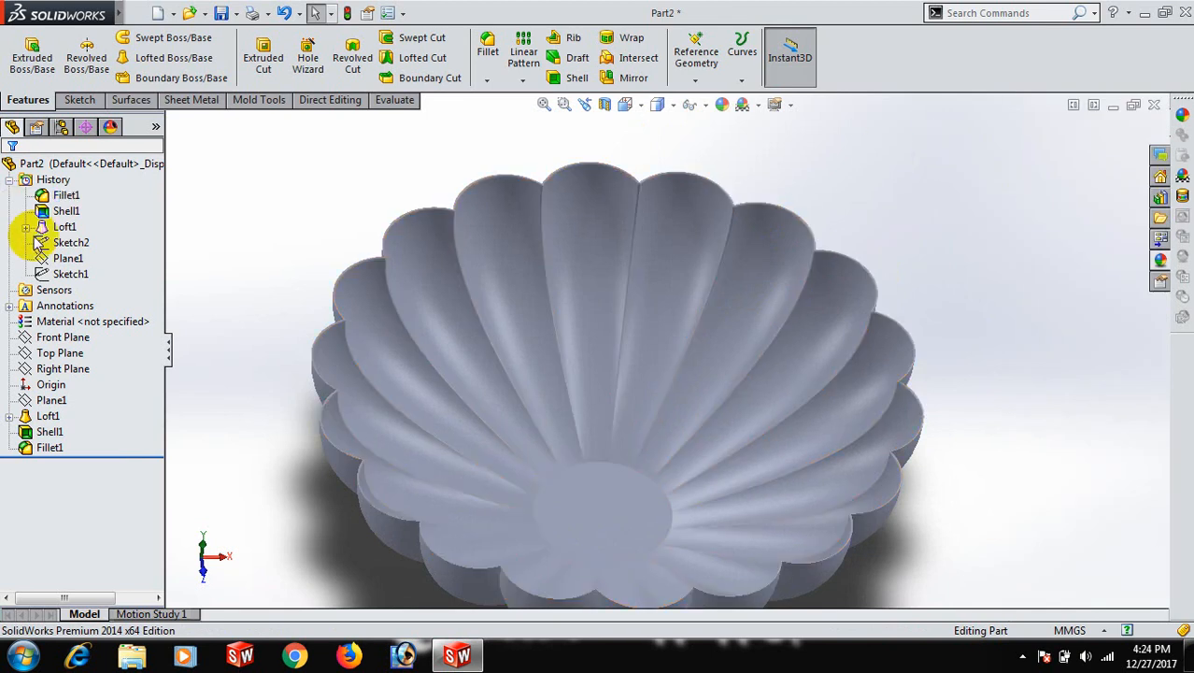
Assign Glass from the Other Non-metals category of SolidWorks Materials as the part's material.
left_click(65, 305)
right_click(75, 321)
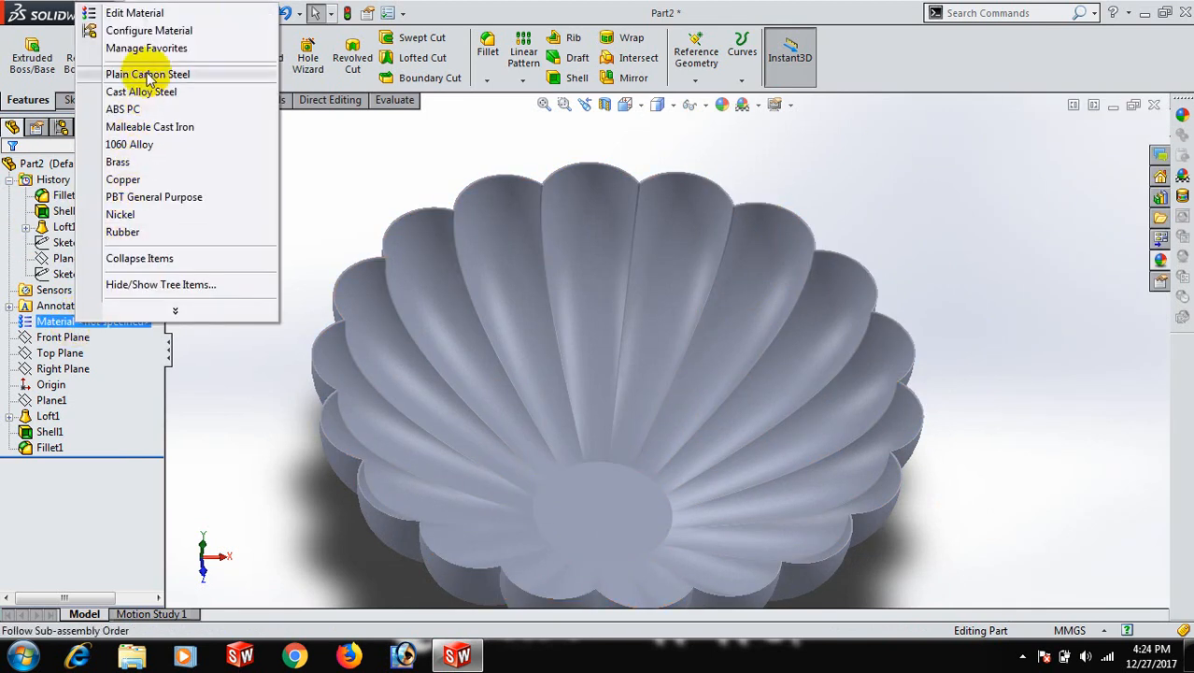
left_click(155, 13)
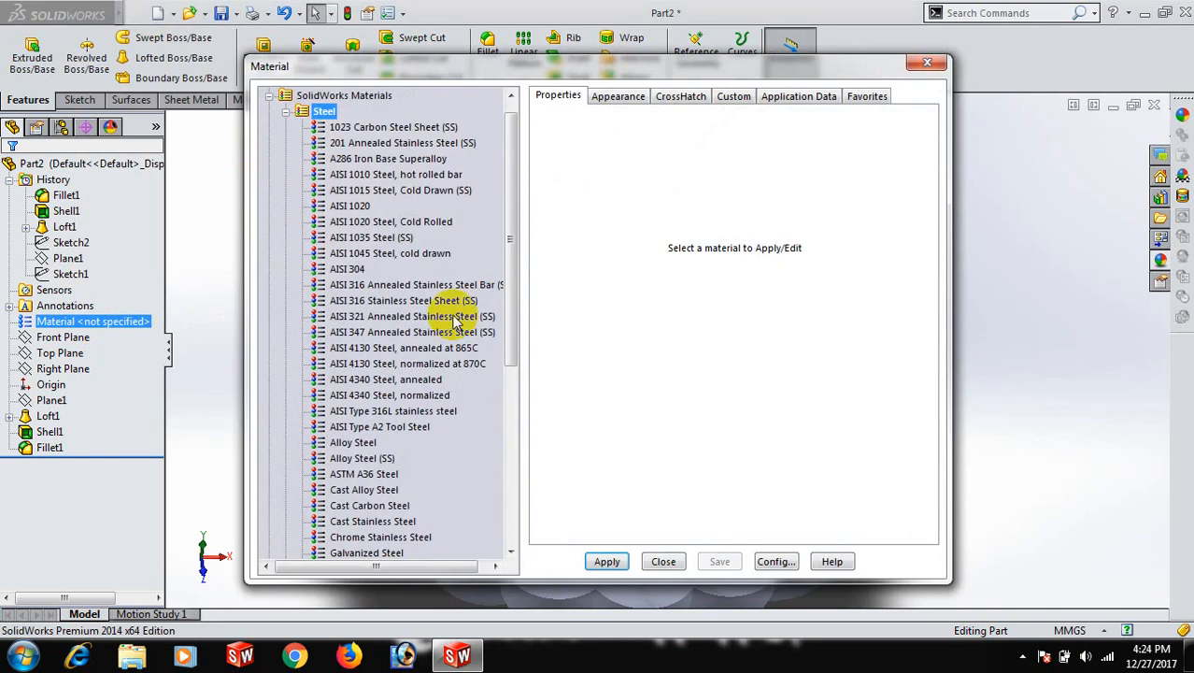
scroll(498, 341, "down", 5)
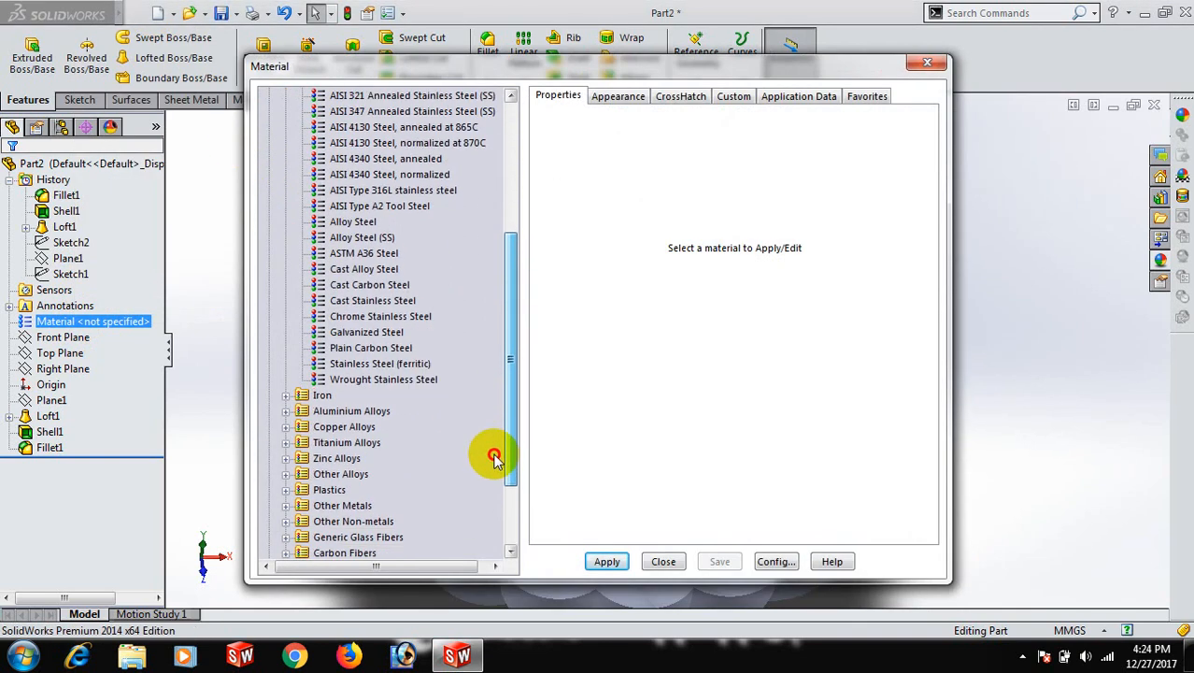
scroll(495, 457, "down", 2)
scroll(497, 504, "down", 1)
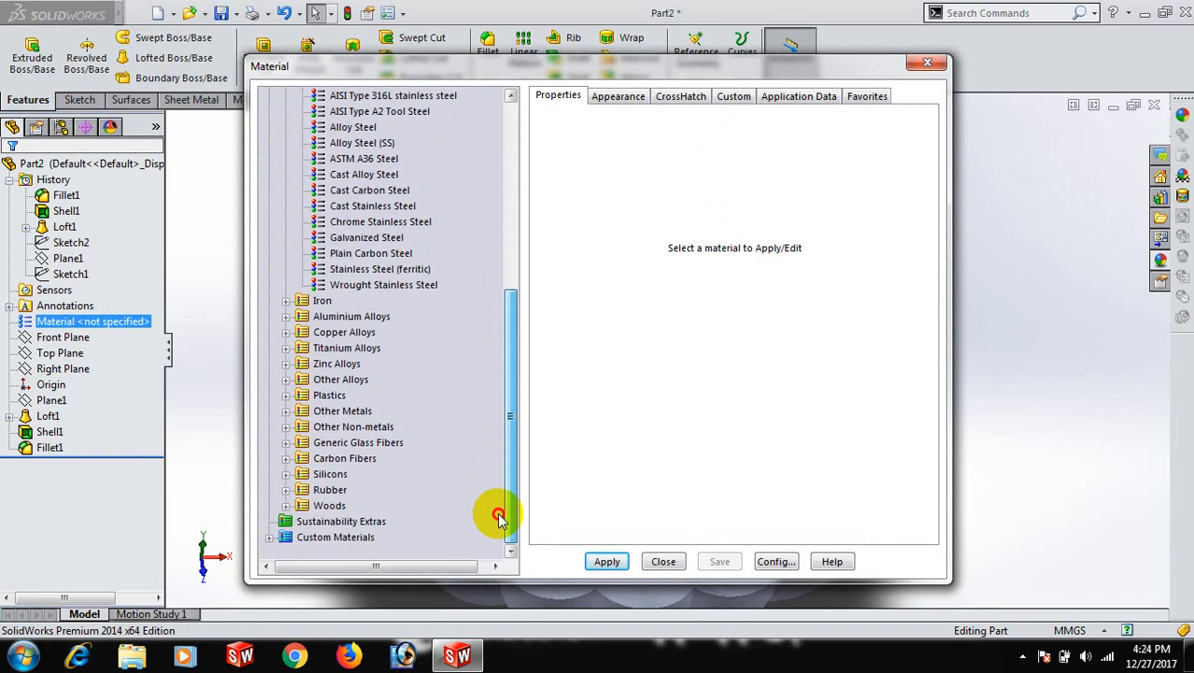
left_click(286, 427)
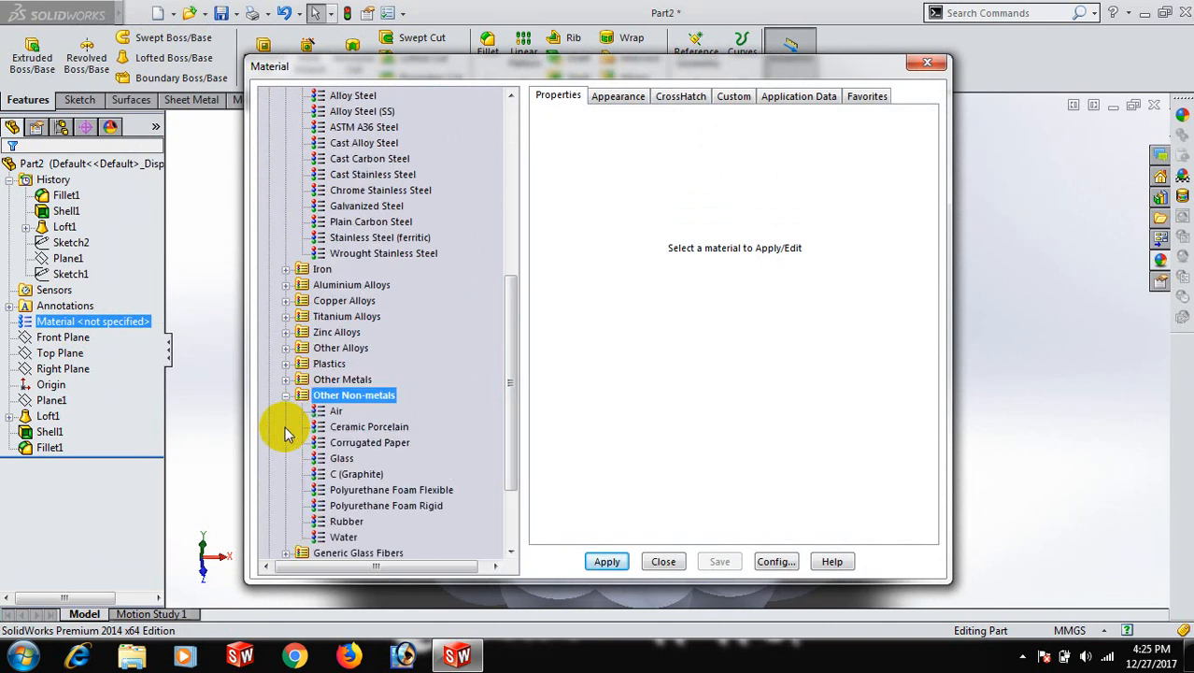
left_click_drag(514, 427, 518, 478)
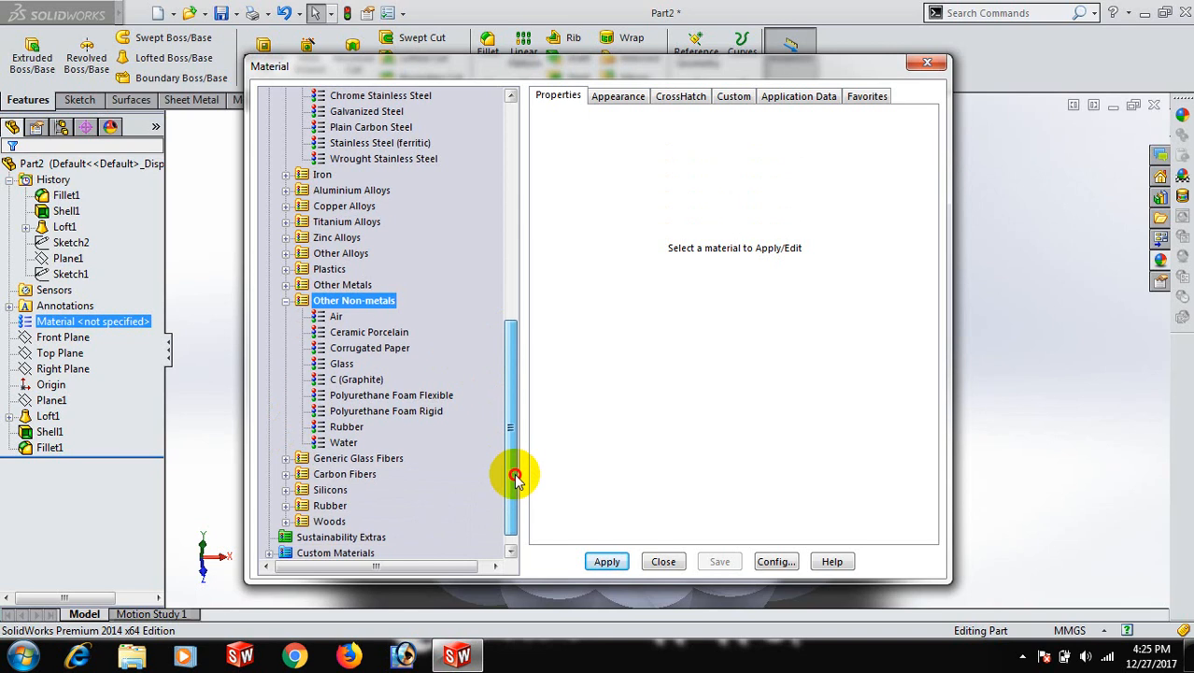
left_click_drag(516, 479, 519, 488)
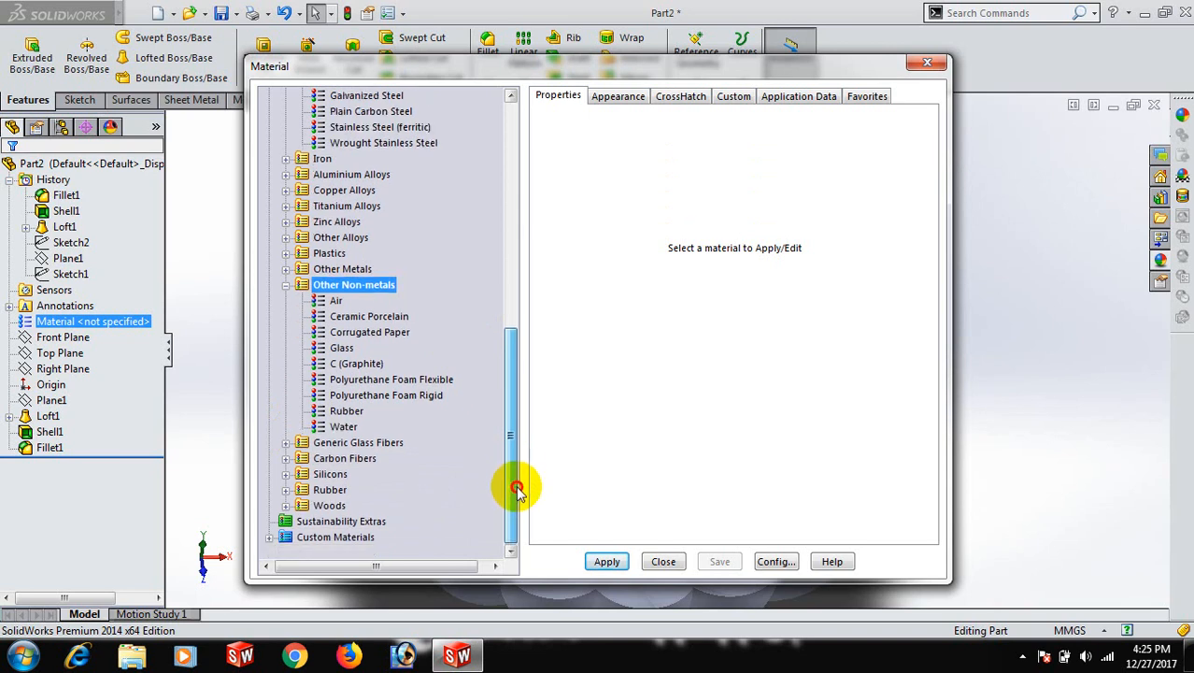
left_click(346, 349)
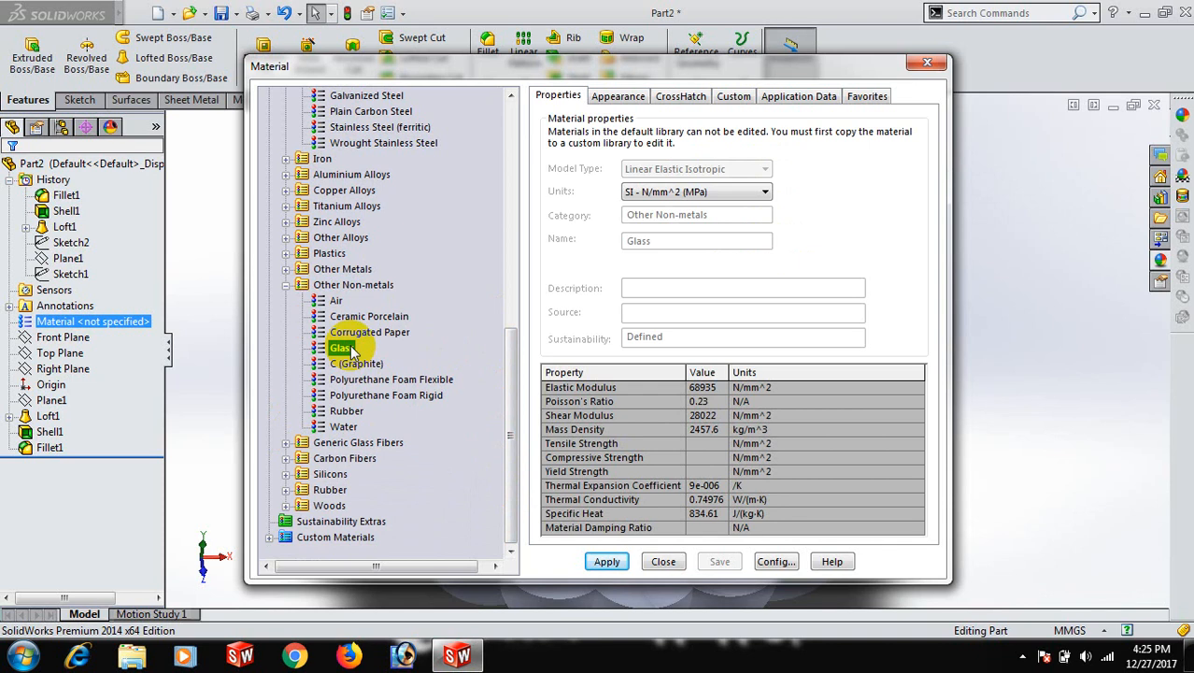
left_click(607, 561)
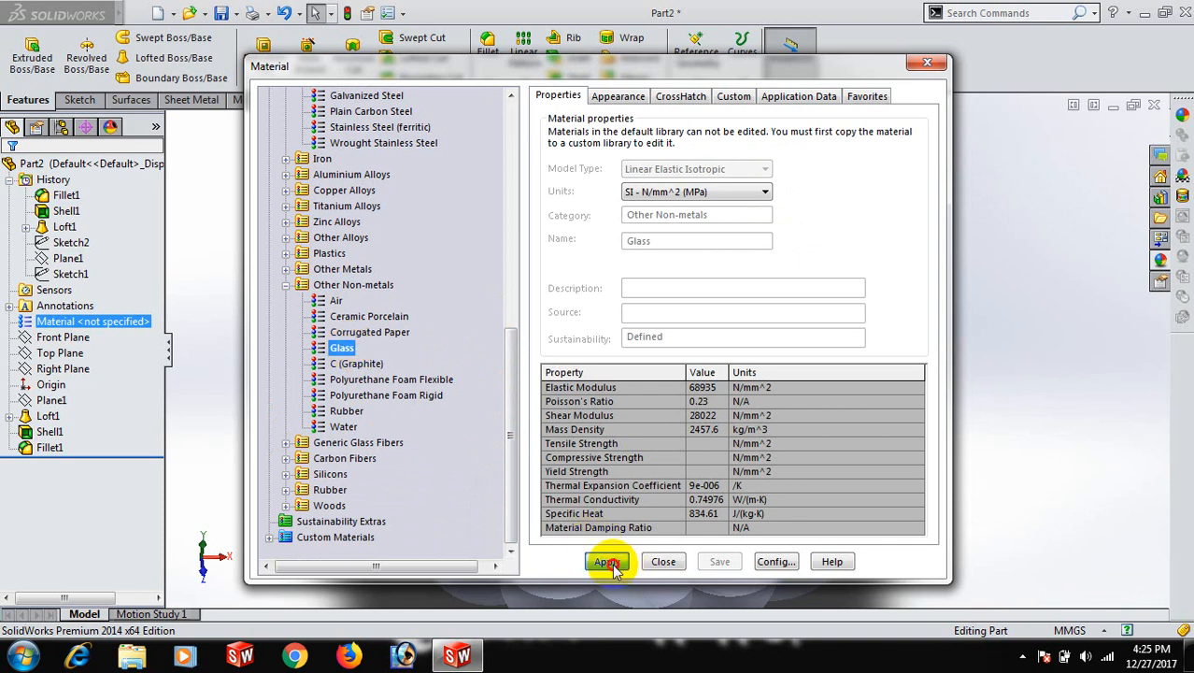
left_click(927, 62)
Edit the appearance of the whole part and give it the bright green from the standard colour swatches.
middle_click_drag(911, 393, 885, 452)
scroll(679, 321, "down", 5)
left_click(663, 294)
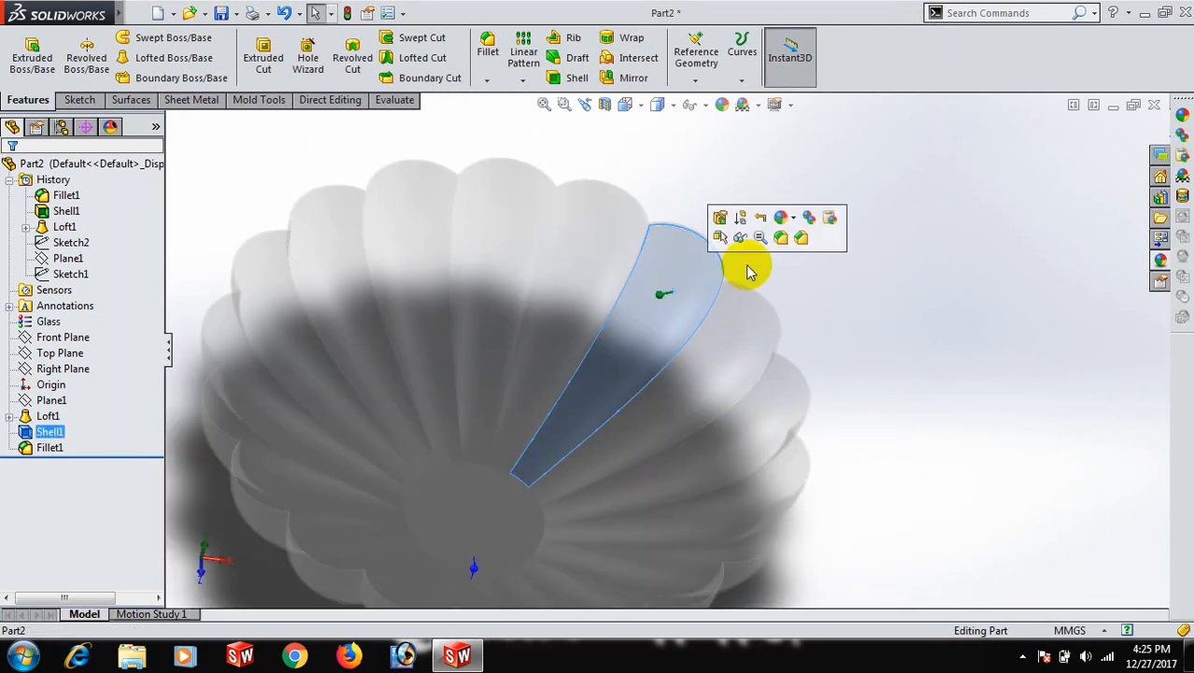
left_click(781, 221)
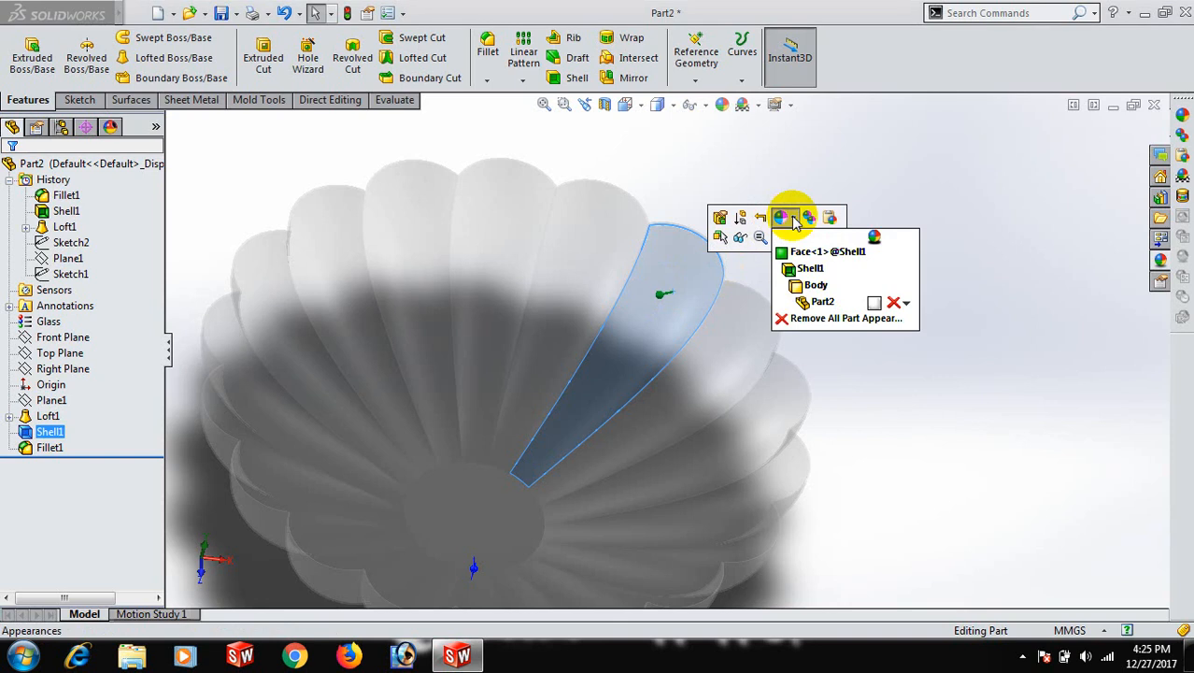
left_click(816, 302)
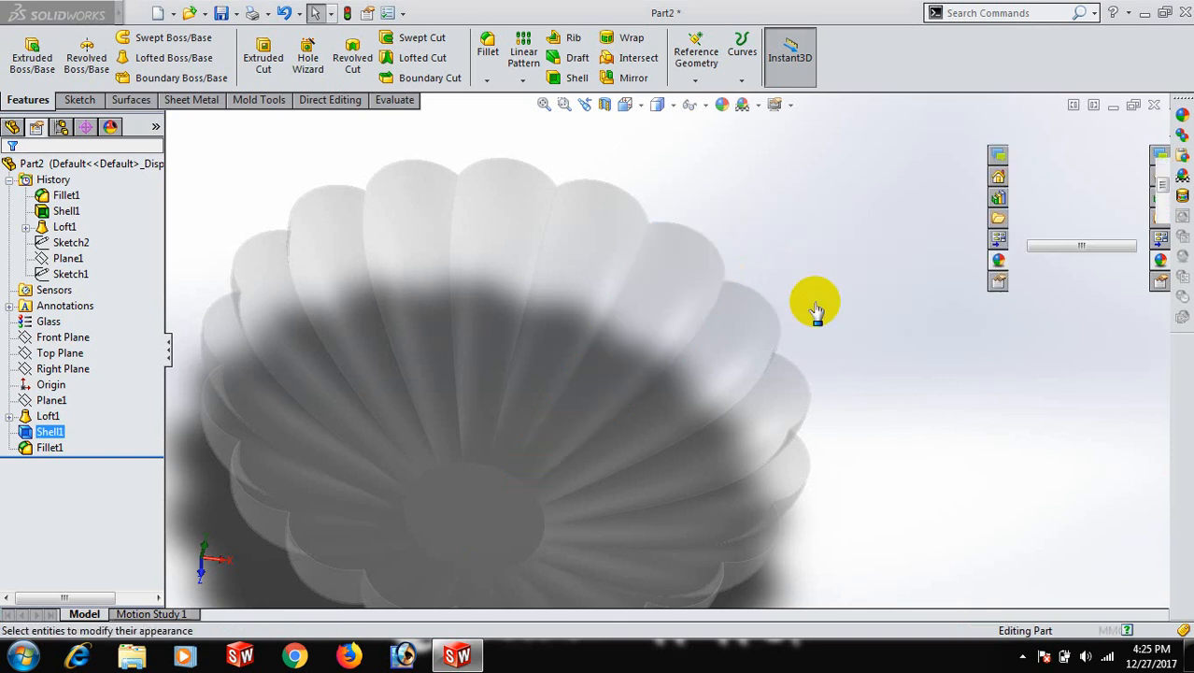
scroll(852, 362, "up", 3)
middle_click_drag(864, 379, 854, 433)
left_click_drag(157, 388, 161, 458)
left_click(79, 491)
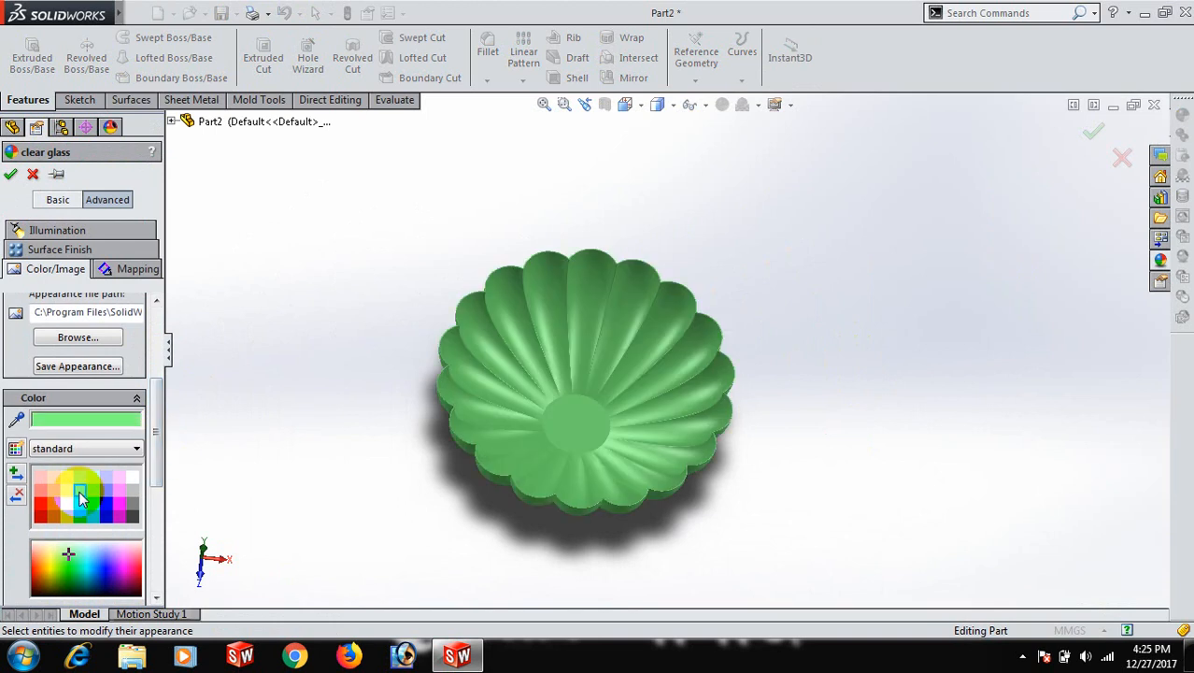
left_click(81, 496)
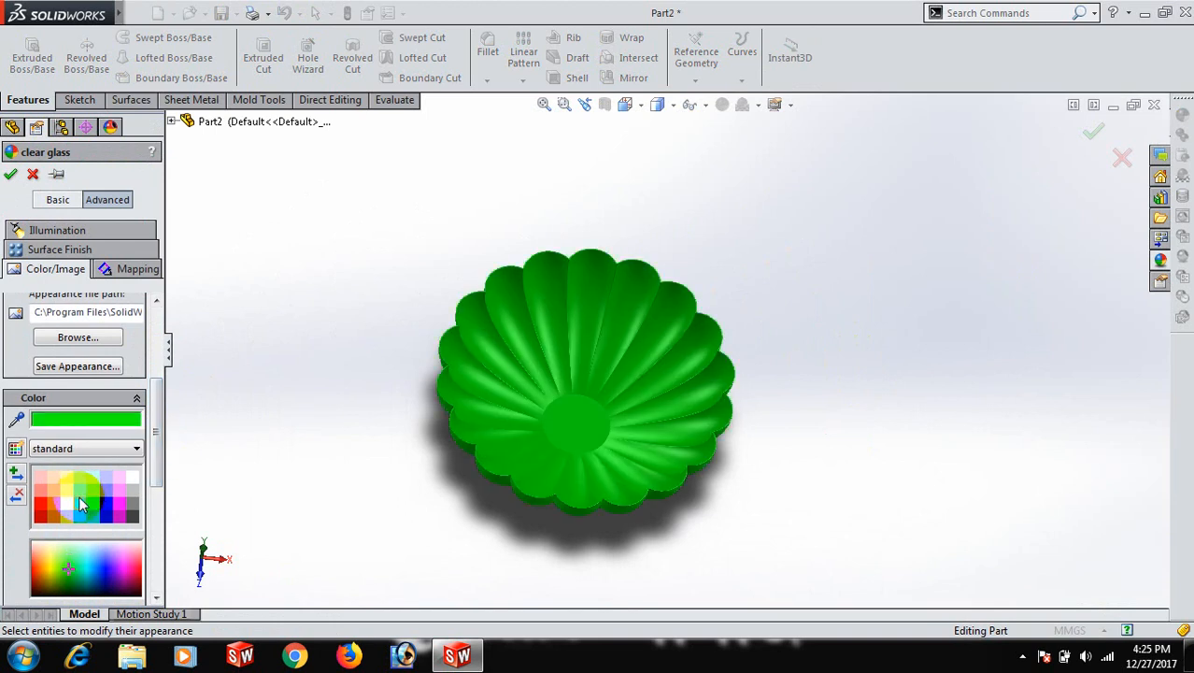
left_click(75, 490)
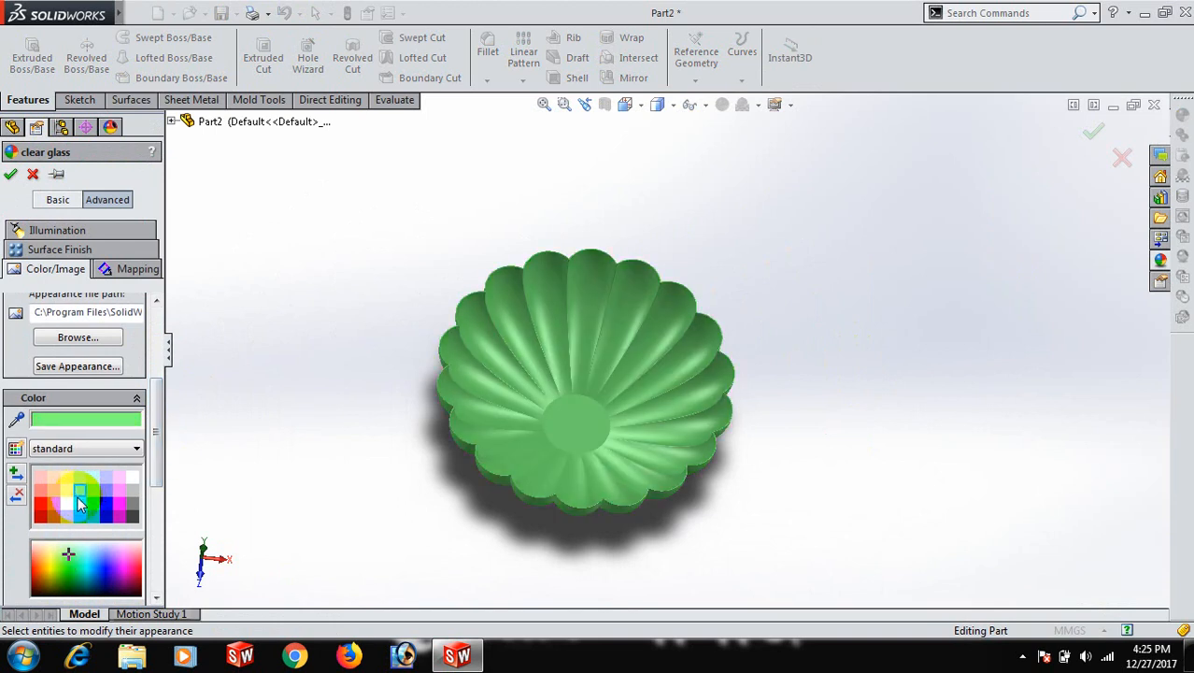
left_click(77, 497)
Fine-tune the part's colour to red 76, green 255 and blue 109, and accept the appearance.
left_click_drag(155, 389, 146, 485)
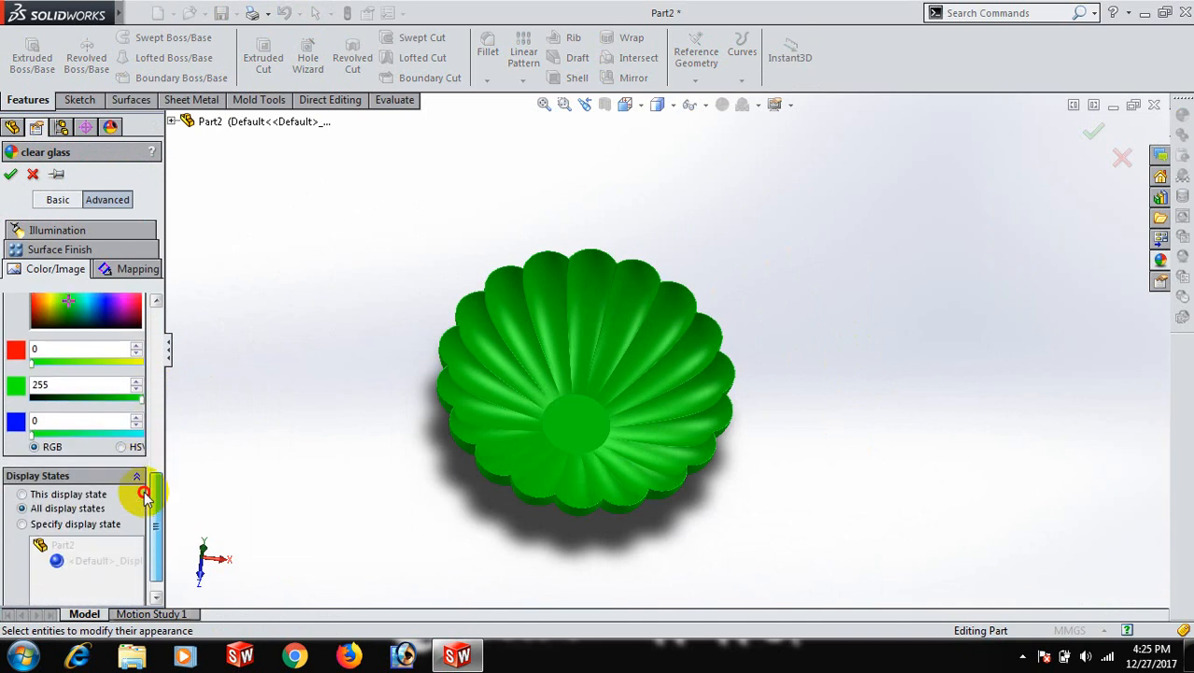
left_click_drag(31, 440, 81, 439)
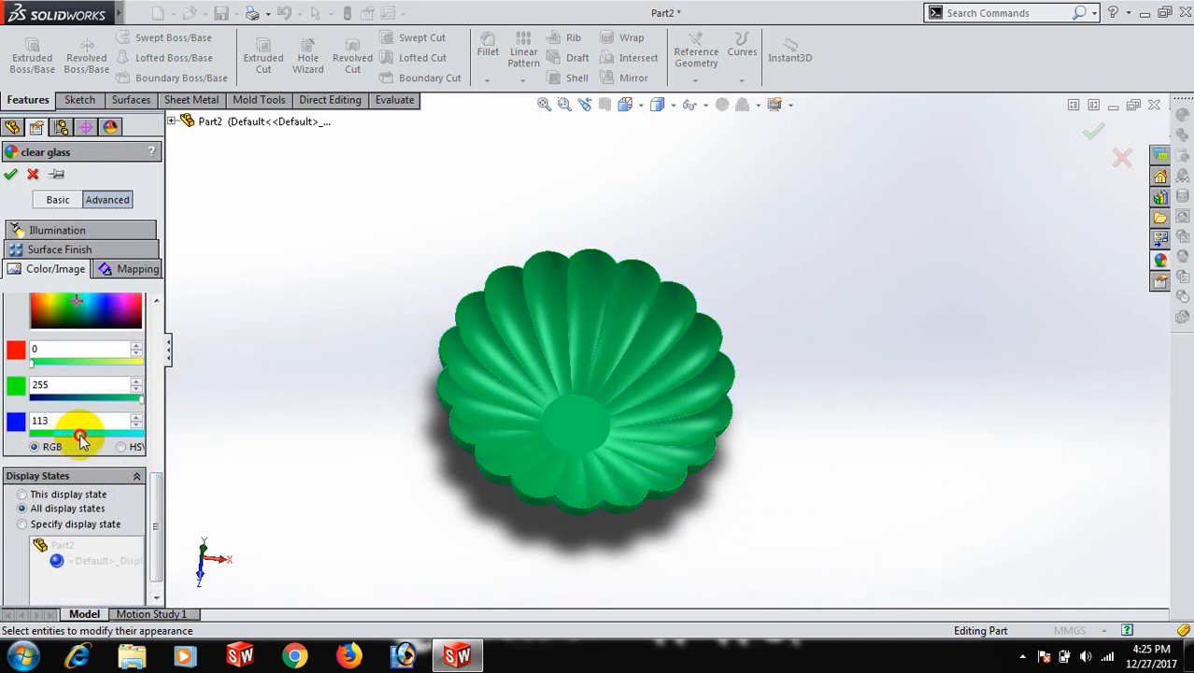
middle_click_drag(439, 459, 397, 472)
left_click_drag(141, 399, 145, 401)
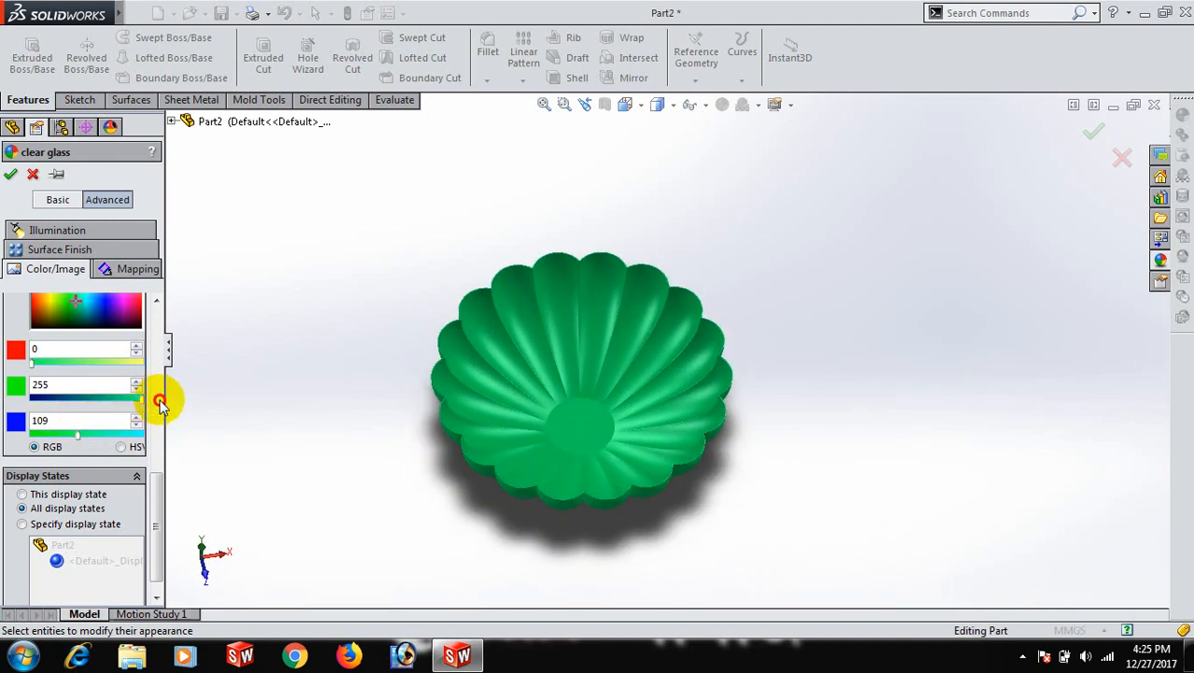
left_click_drag(33, 362, 64, 371)
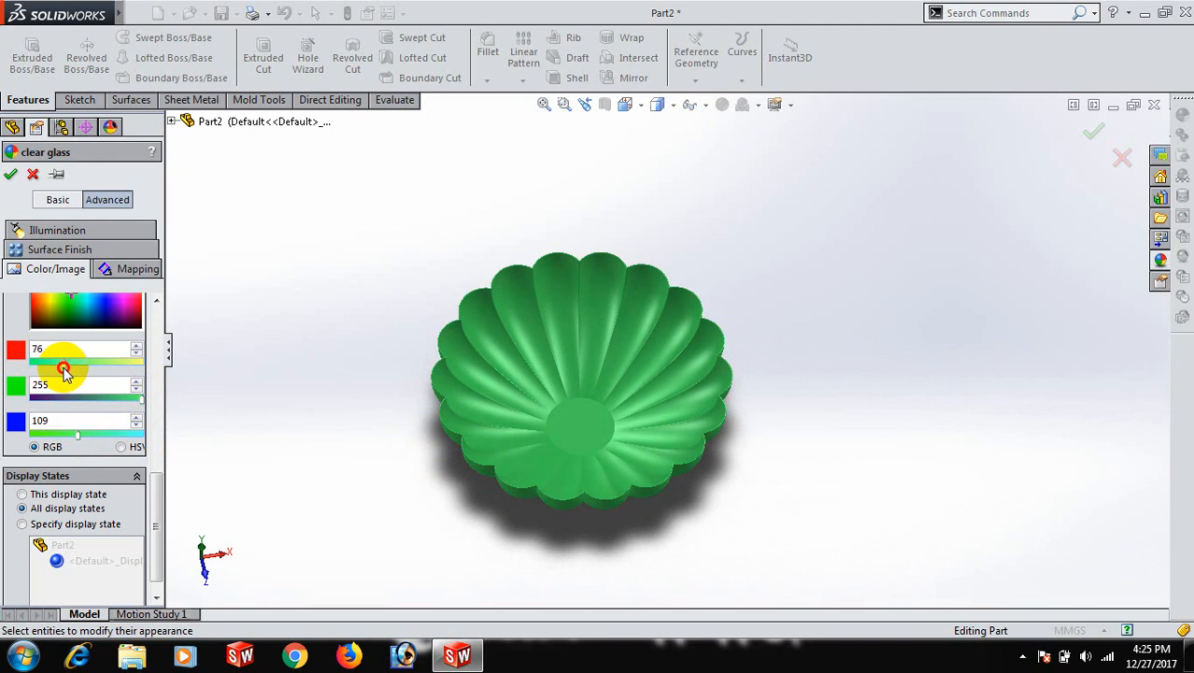
left_click(12, 173)
left_click(804, 385)
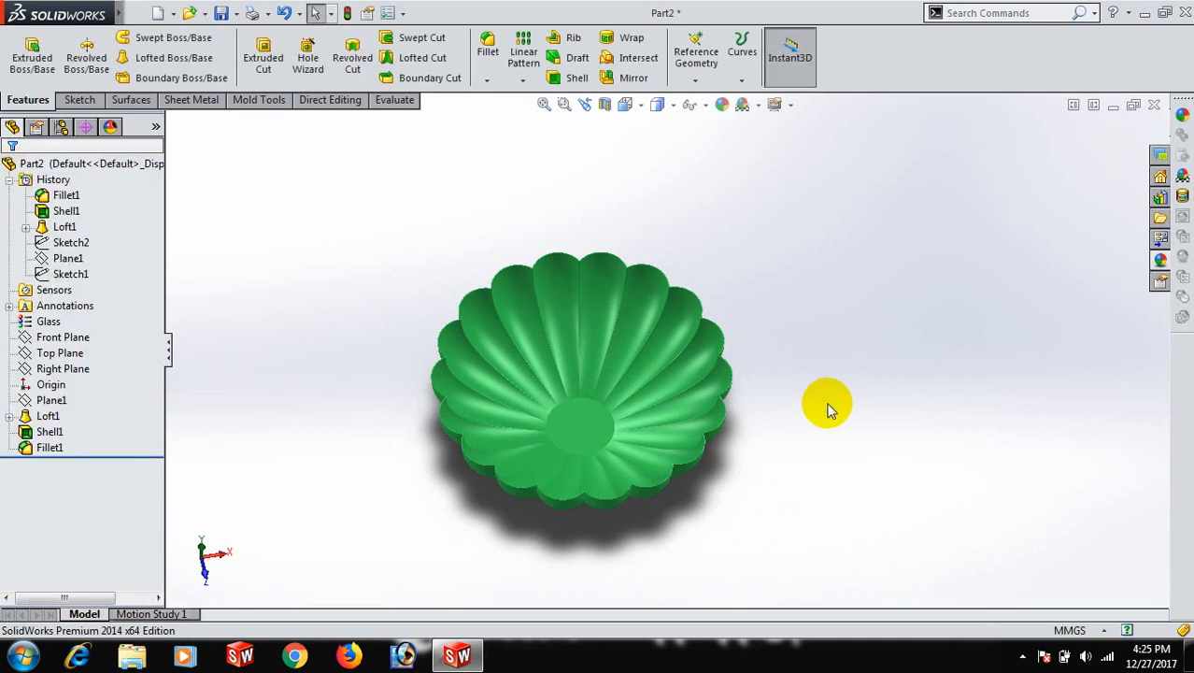
Orient the green bowl to the isometric view.
key("space")
left_click(949, 460)
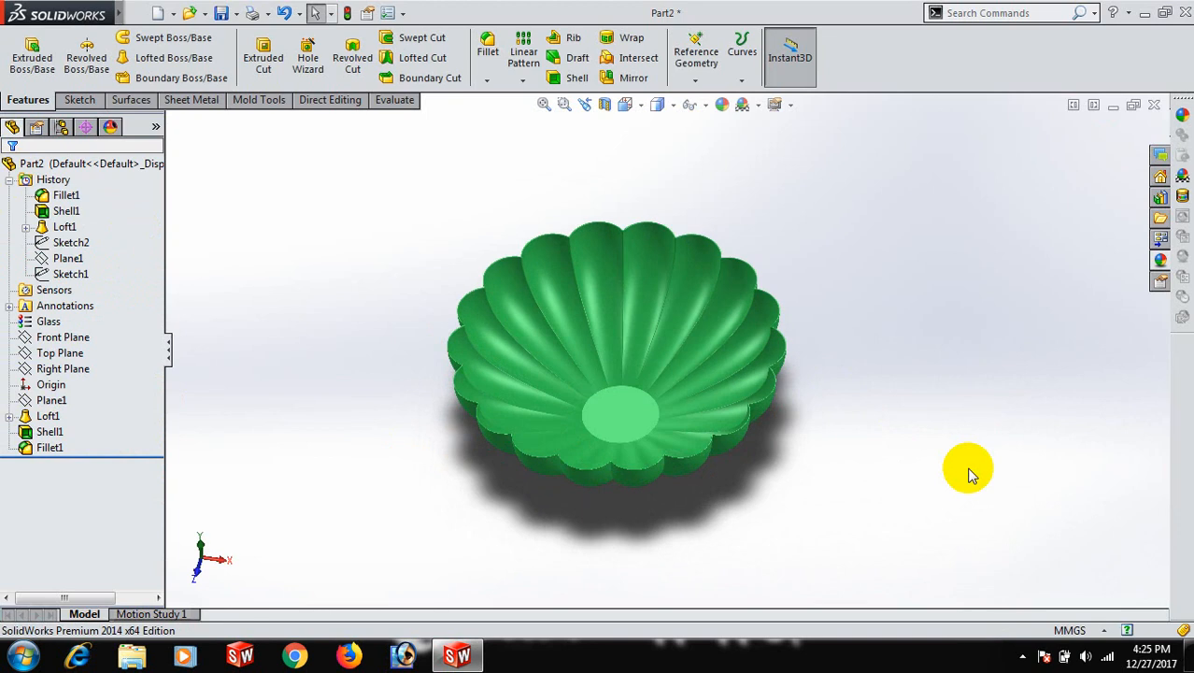
scroll(872, 182, "down", 2)
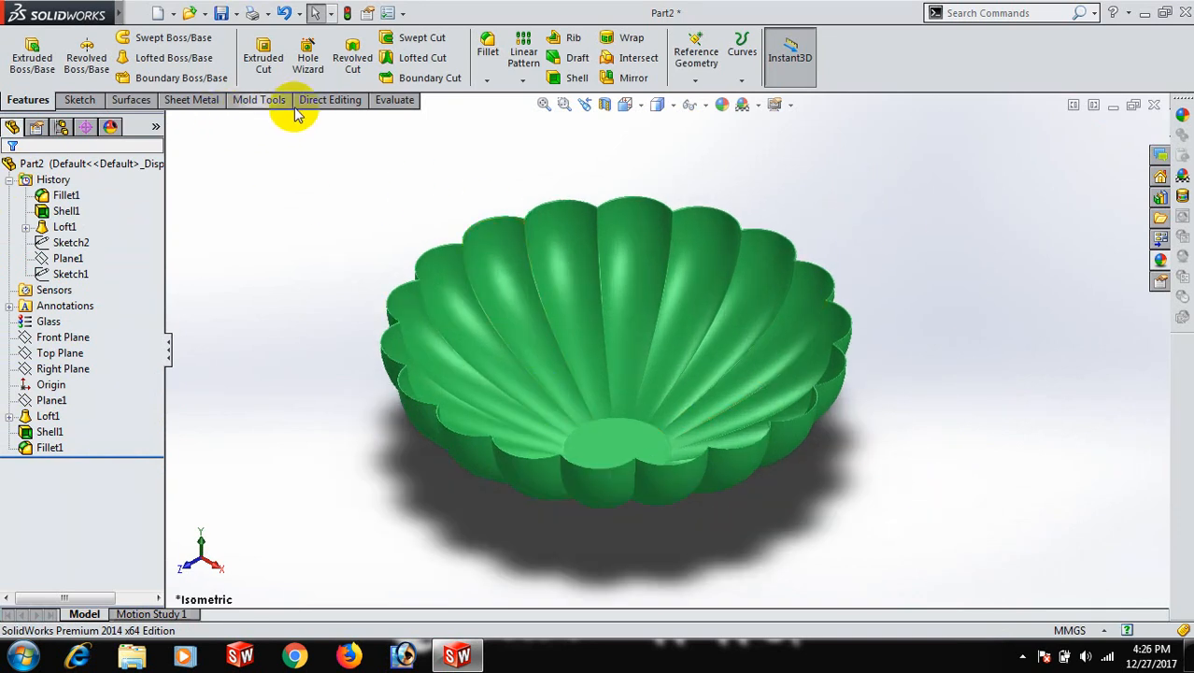
right_click(191, 105)
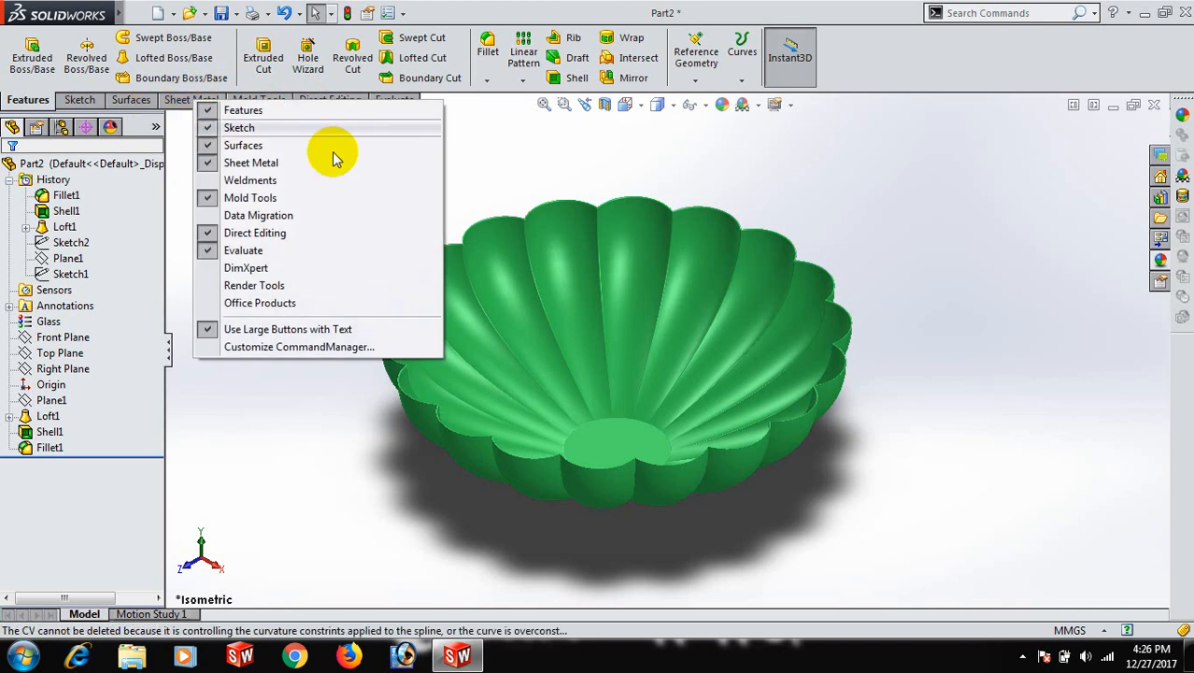
left_click(573, 181)
right_click(389, 103)
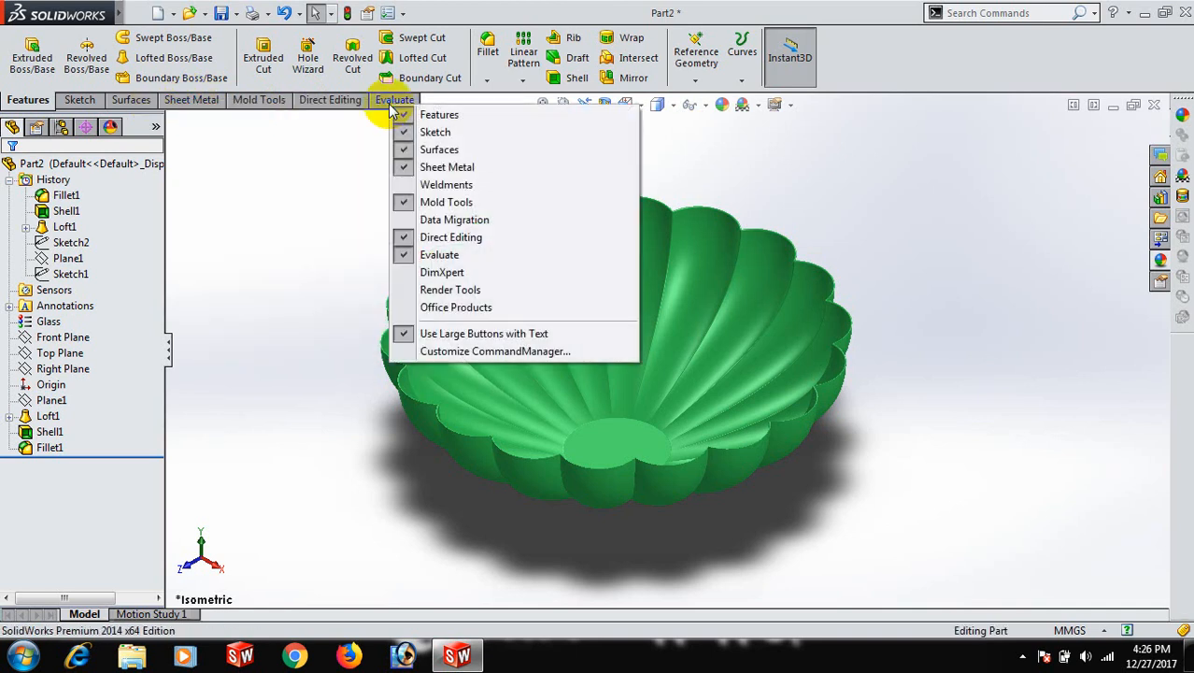
left_click(336, 134)
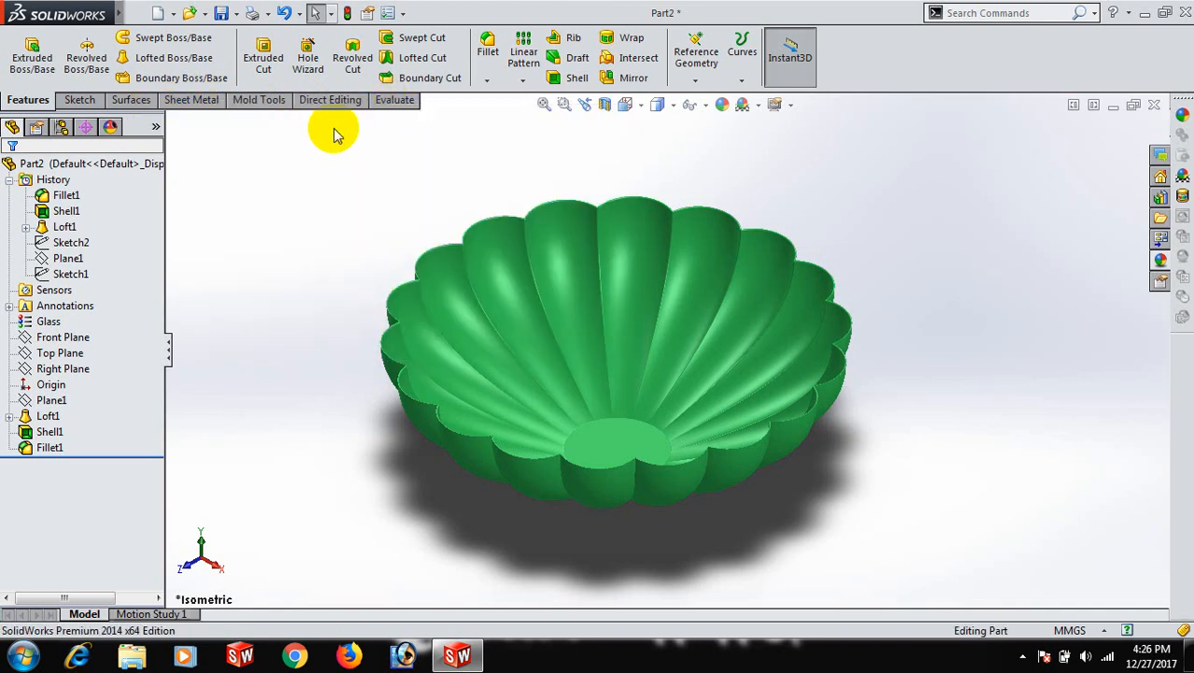
Check the bowl's mass properties, close the report and restore the isometric view.
left_click(397, 103)
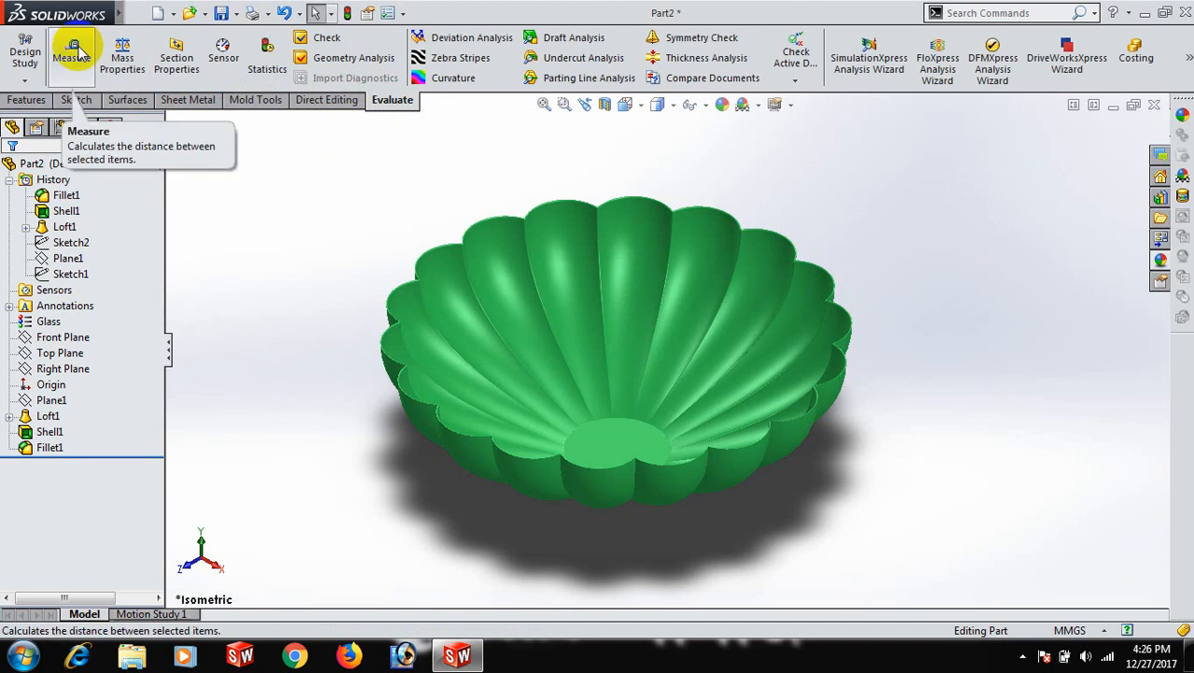
left_click(121, 56)
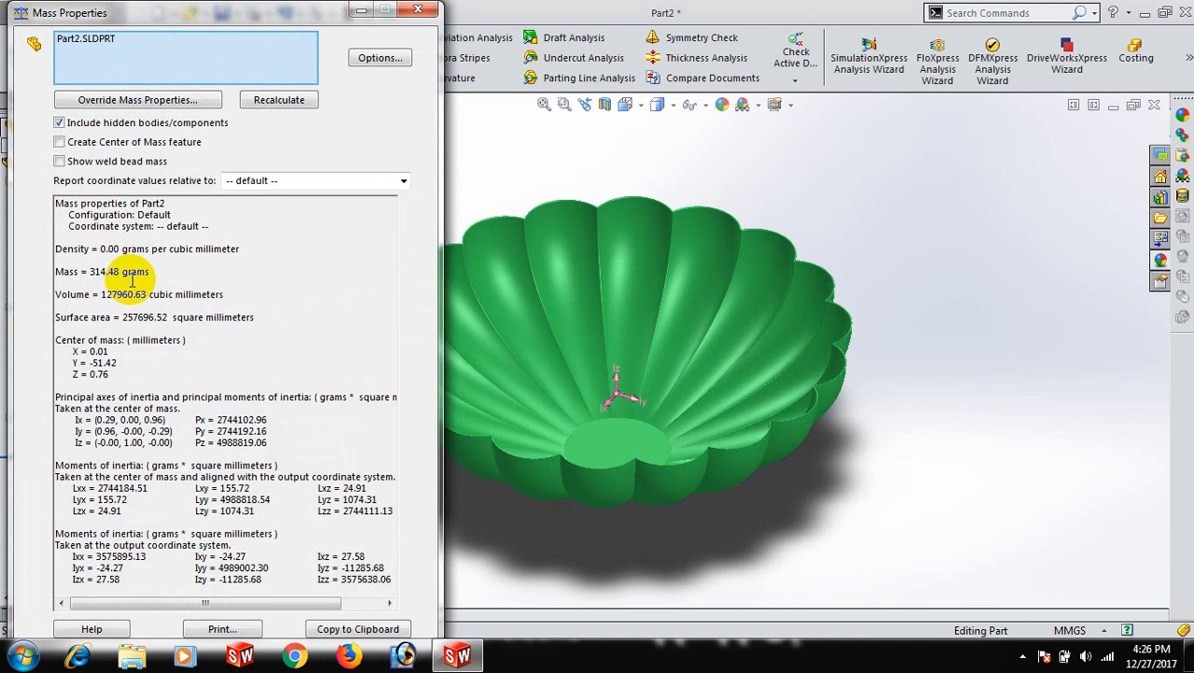
left_click(417, 9)
key("space")
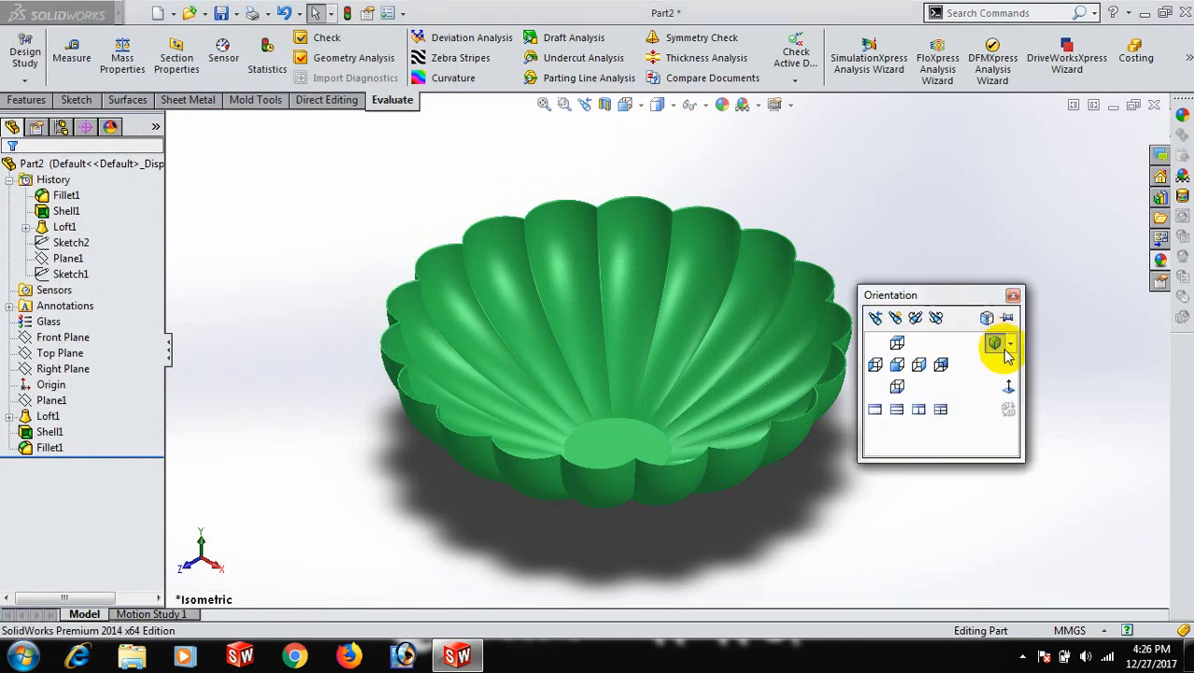
left_click(993, 344)
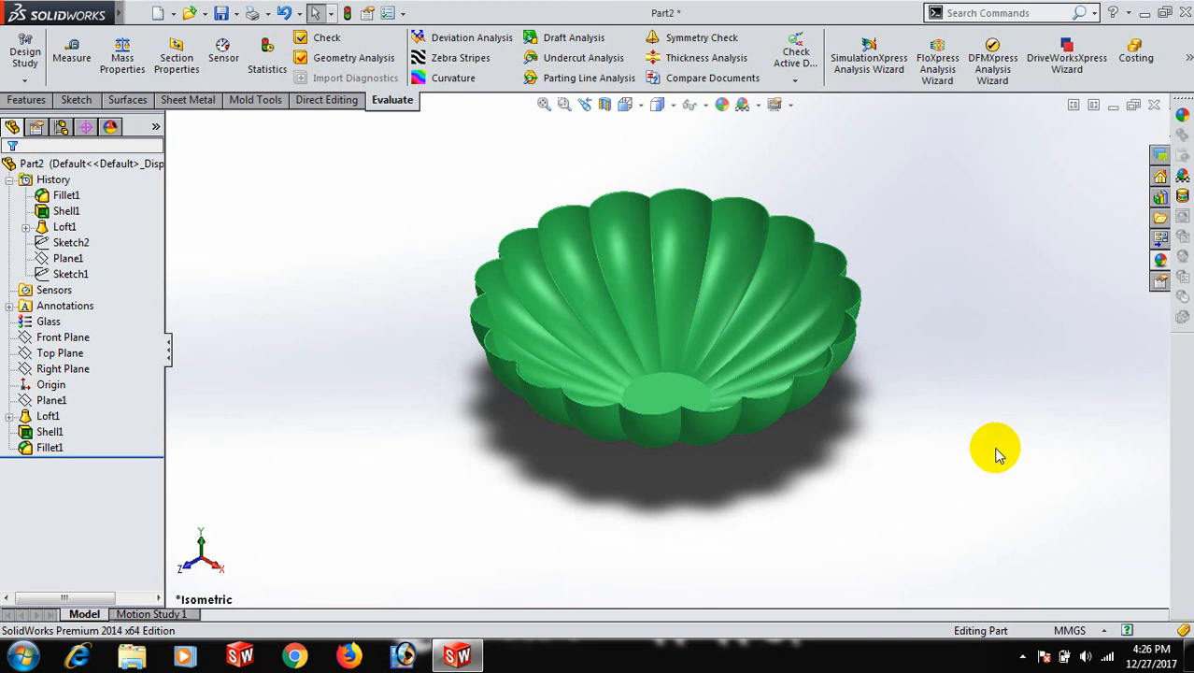
left_click(1104, 632)
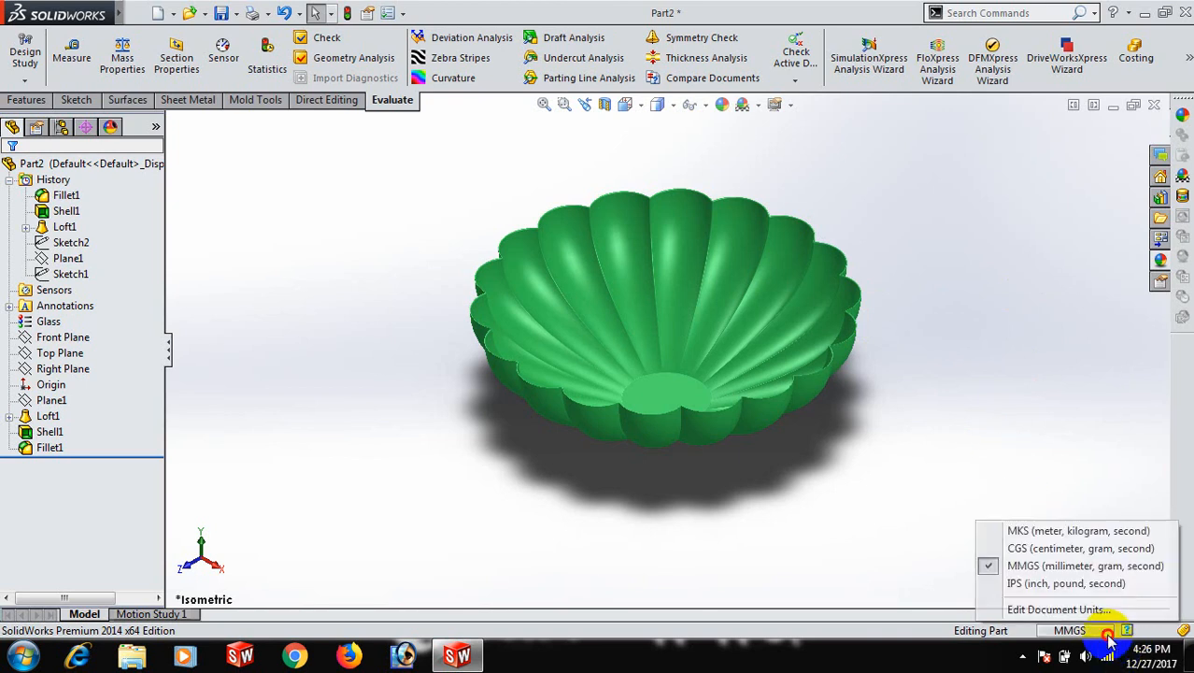
left_click(921, 514)
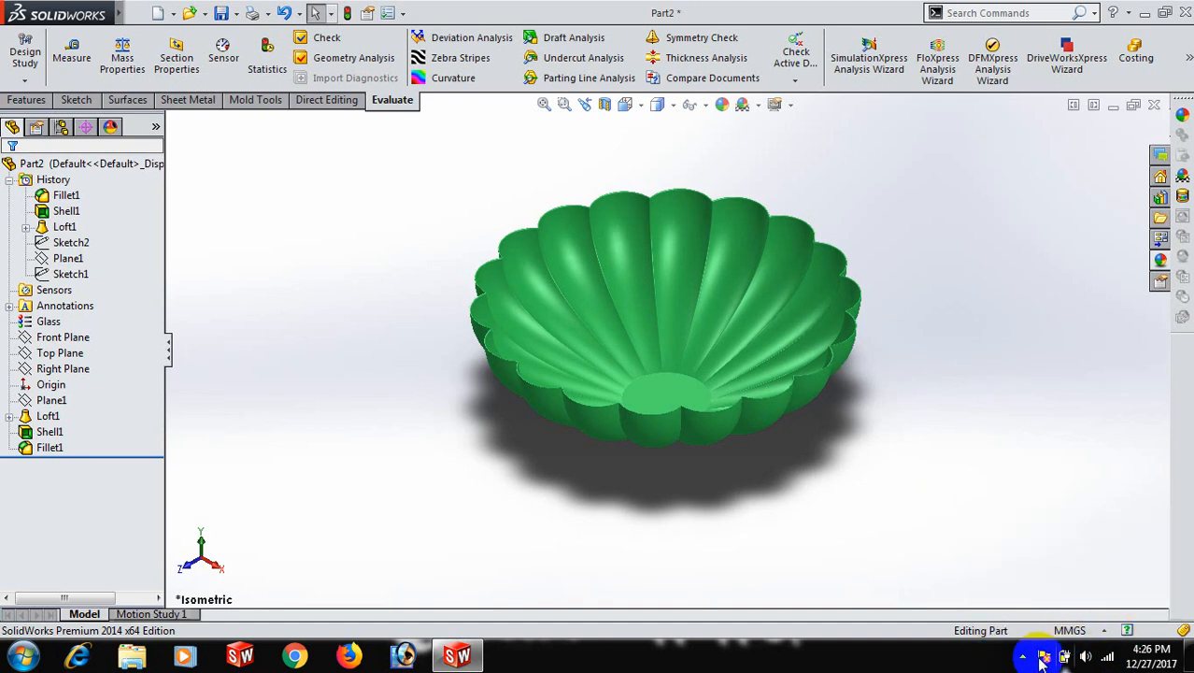
left_click(1022, 655)
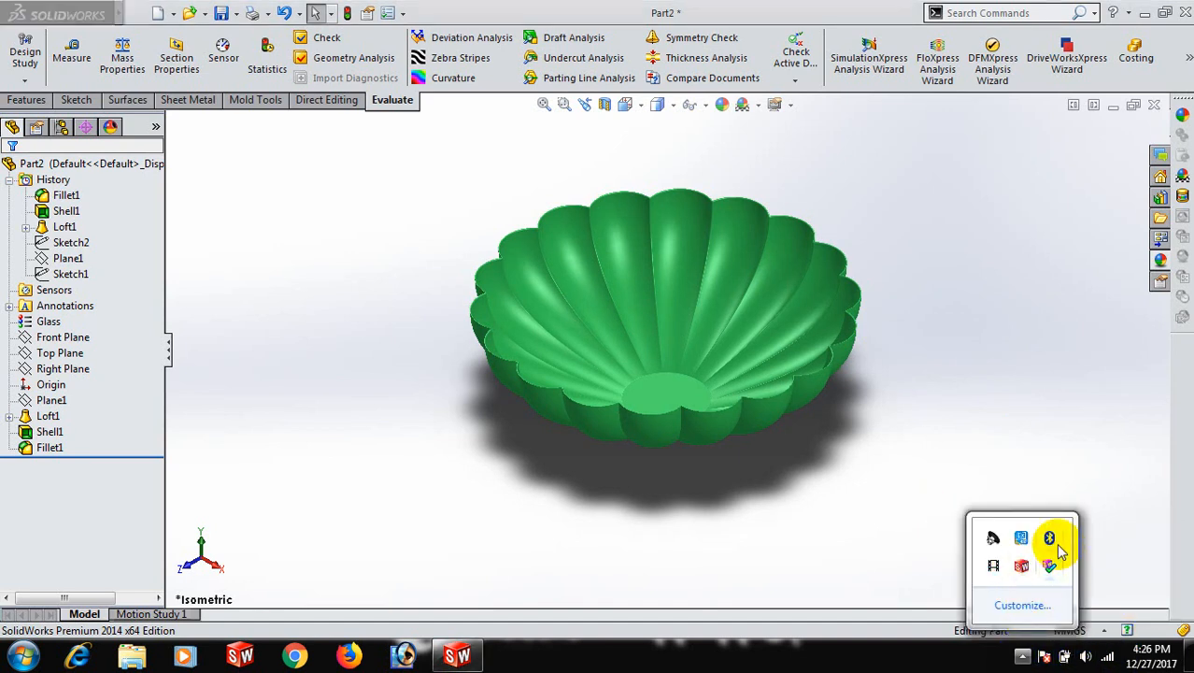